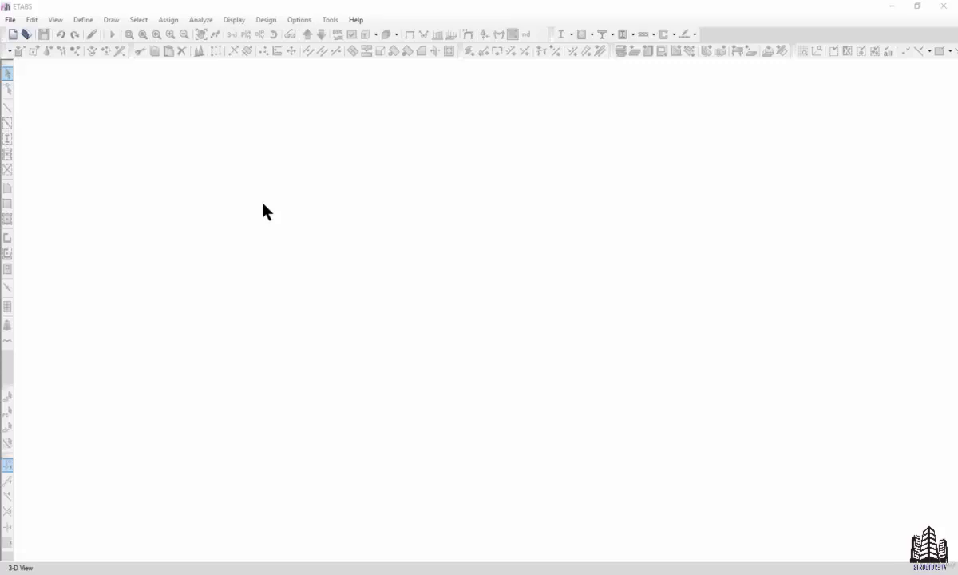
Start a new model from built-in settings with Metric SI display units.
click(9, 19)
click(36, 33)
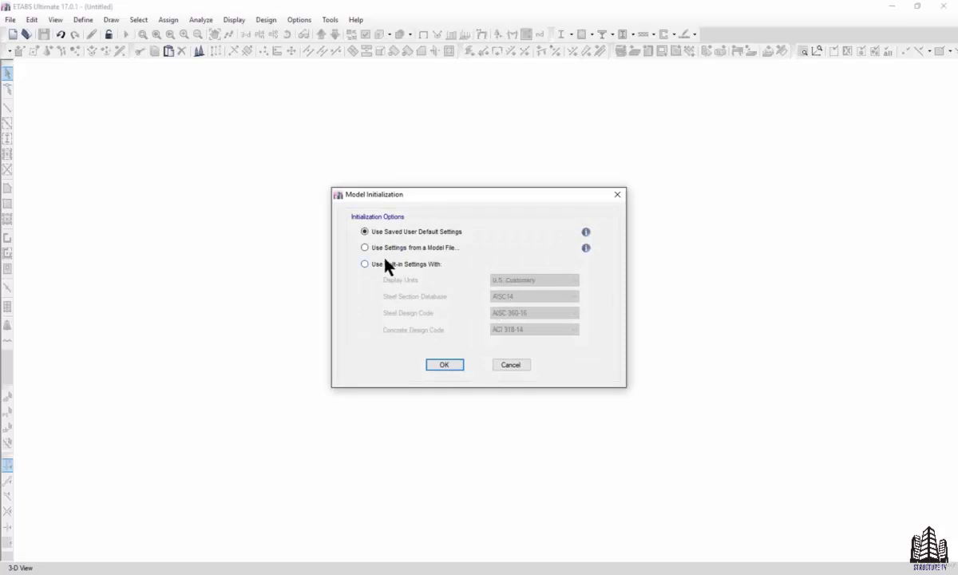
click(399, 266)
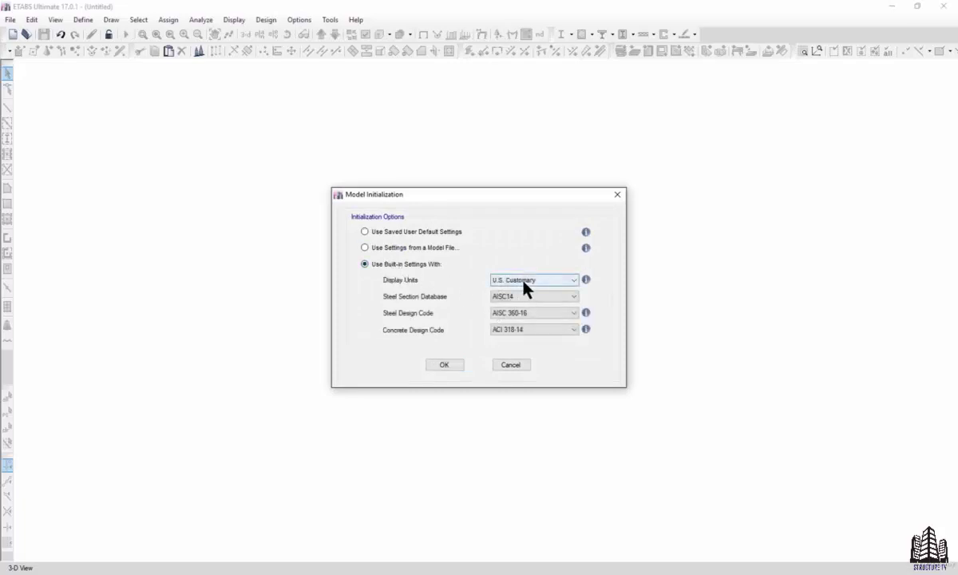
click(524, 281)
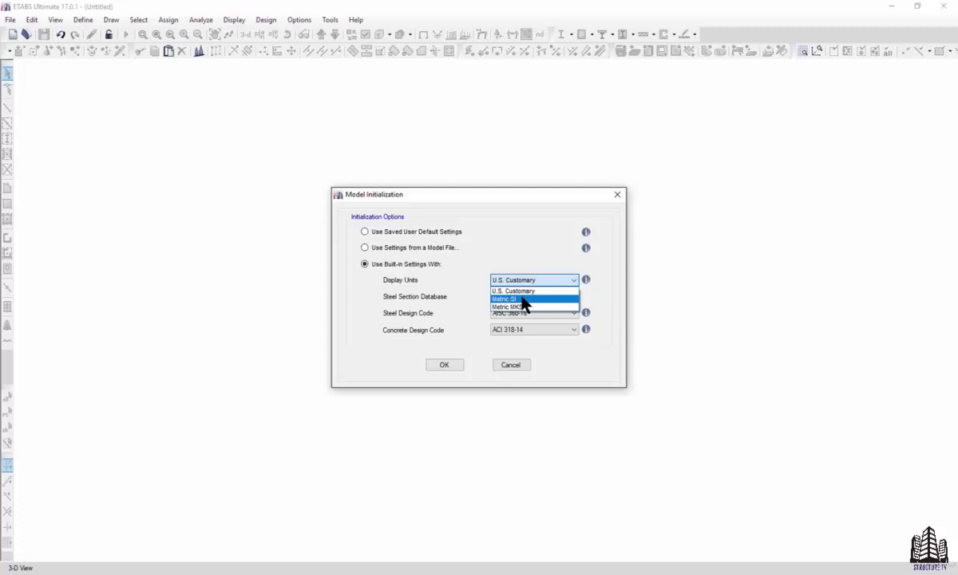
click(522, 298)
Choose the Indian steel database, IS 800:2007 steel and IS 456:2000 concrete codes, and confirm.
click(521, 298)
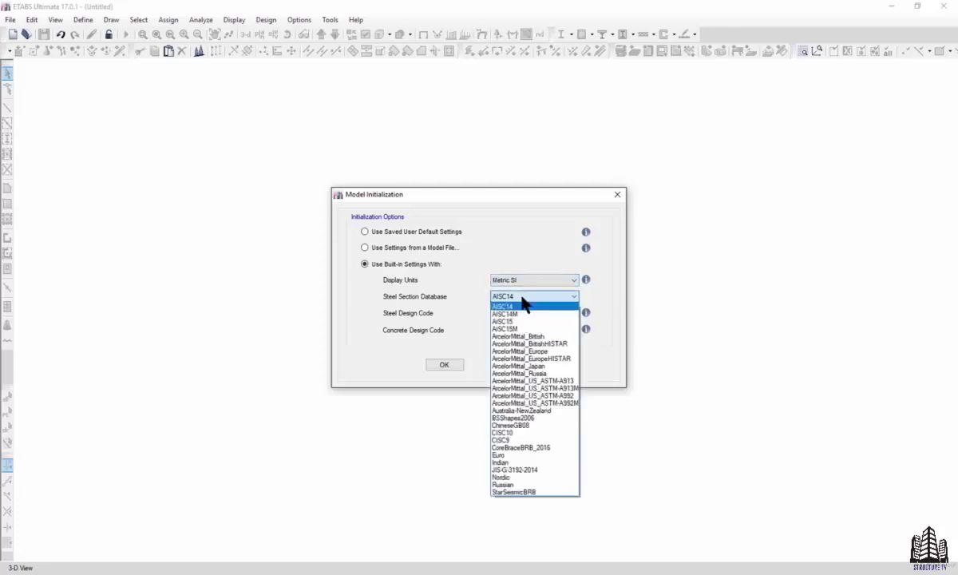
click(533, 463)
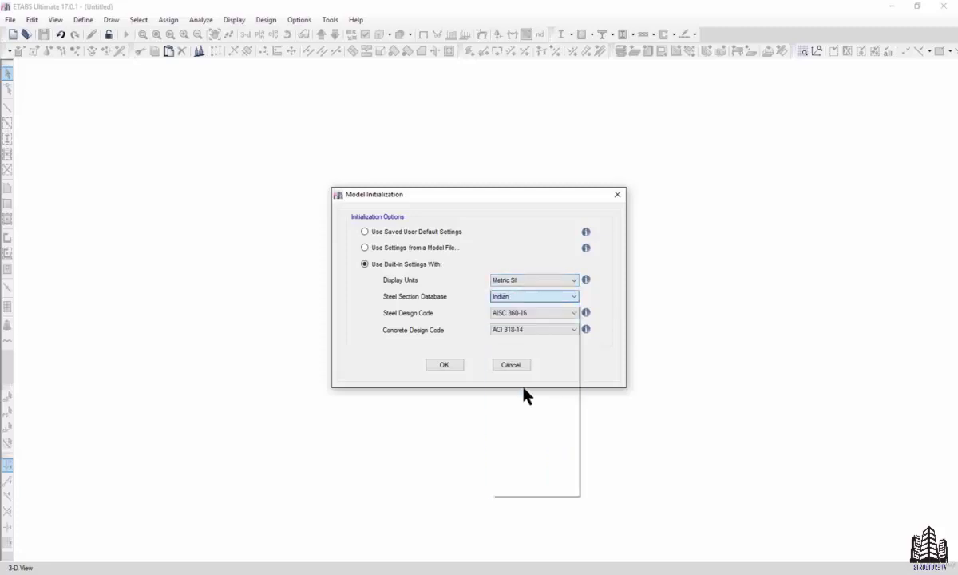
click(523, 313)
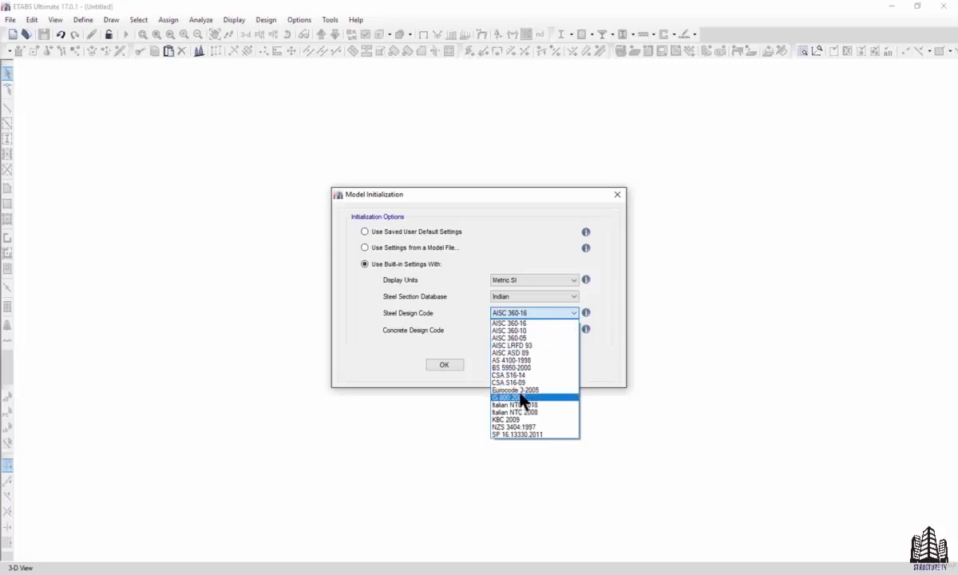
click(520, 391)
click(525, 313)
click(520, 399)
click(518, 332)
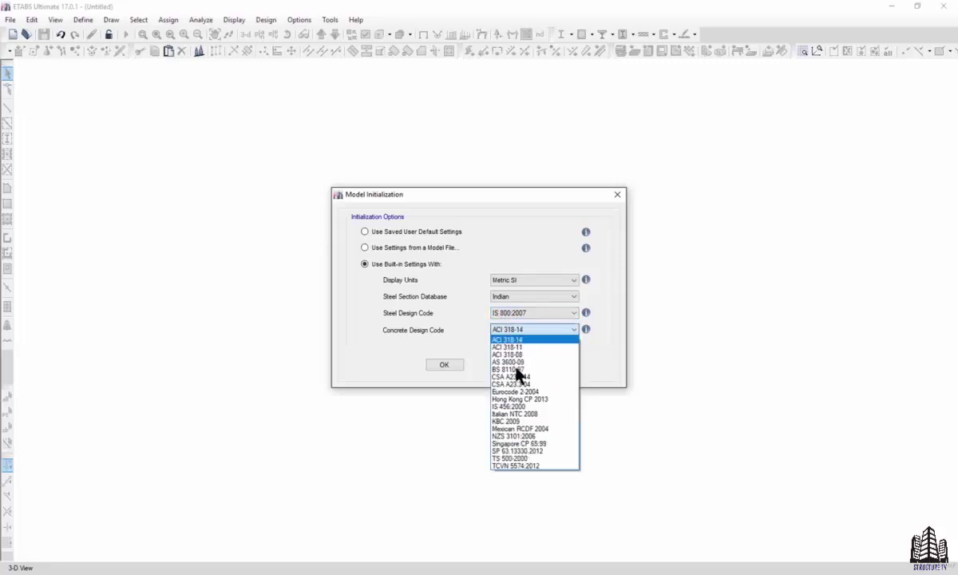
click(516, 406)
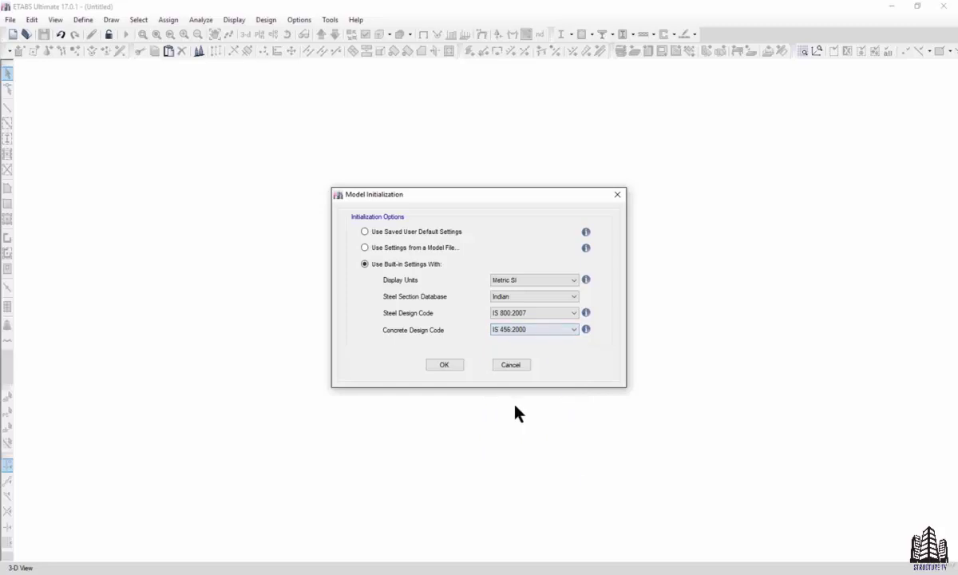
click(449, 366)
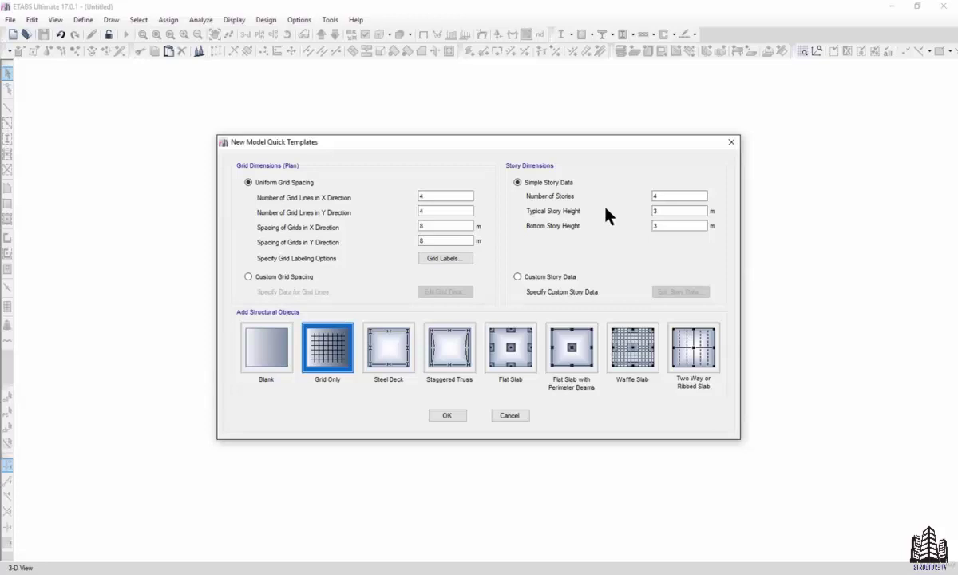
Switch to custom grid spacing and delete X grid lines A–D and all four Y grid lines.
click(288, 277)
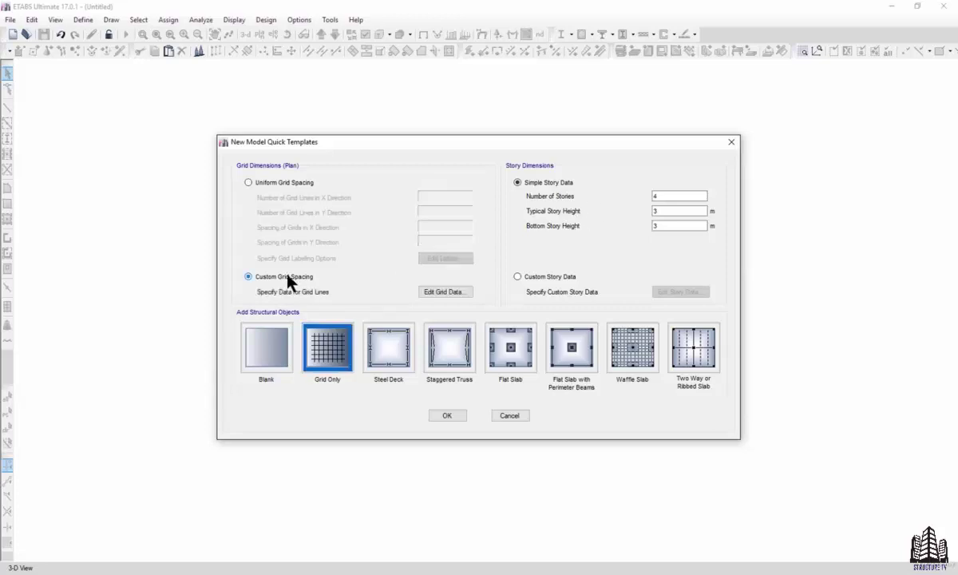
click(438, 293)
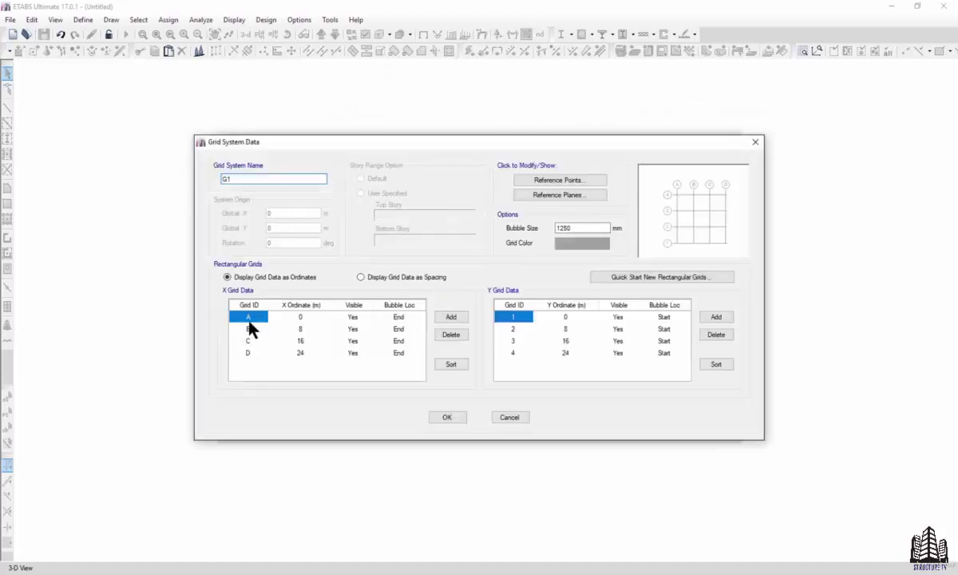
drag(251, 327, 262, 367)
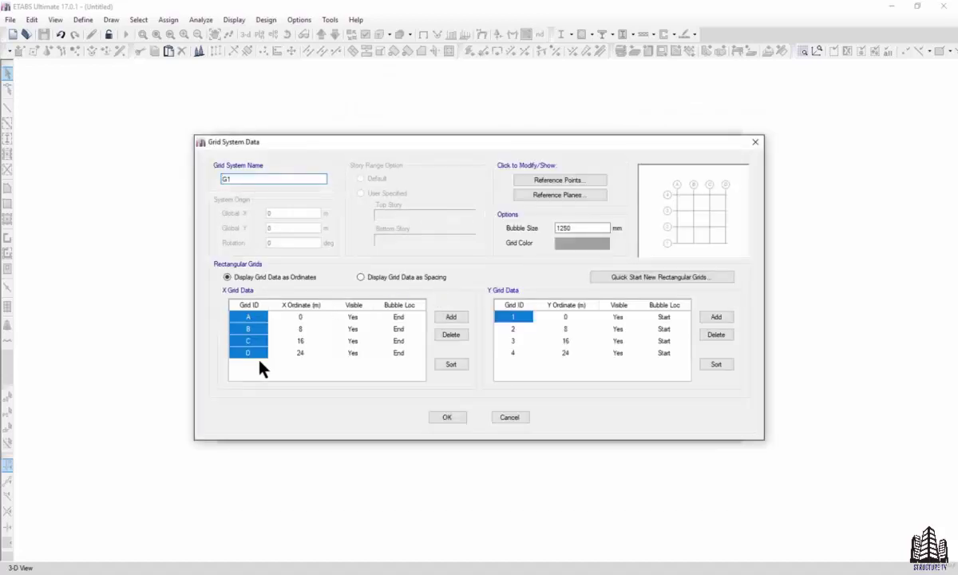
click(443, 337)
drag(514, 324, 517, 364)
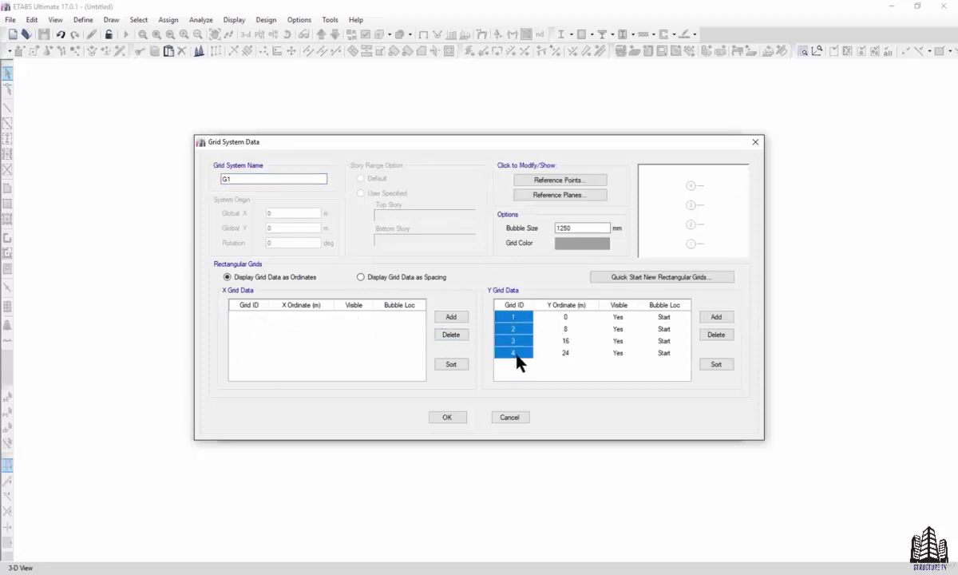
click(518, 320)
drag(522, 321, 522, 354)
click(713, 334)
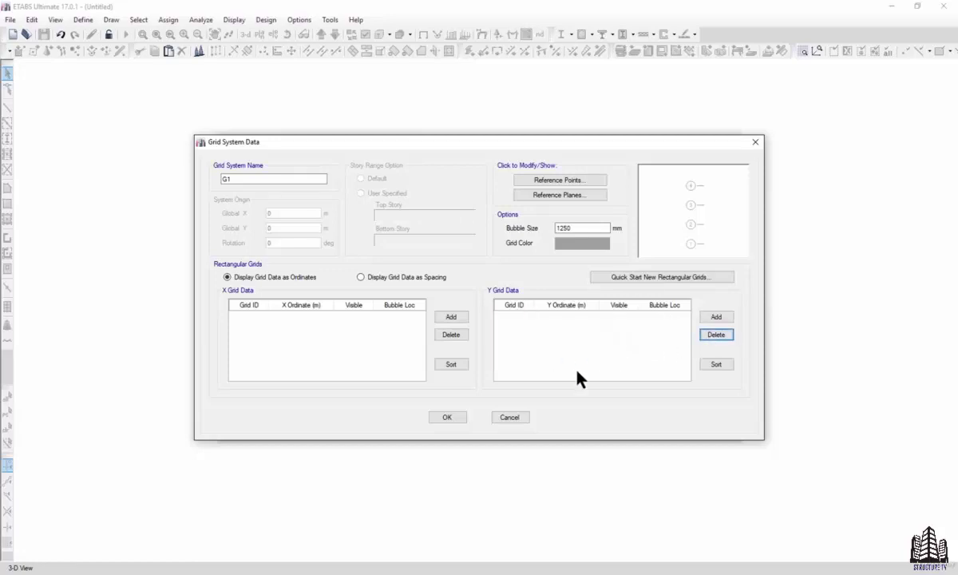
click(452, 420)
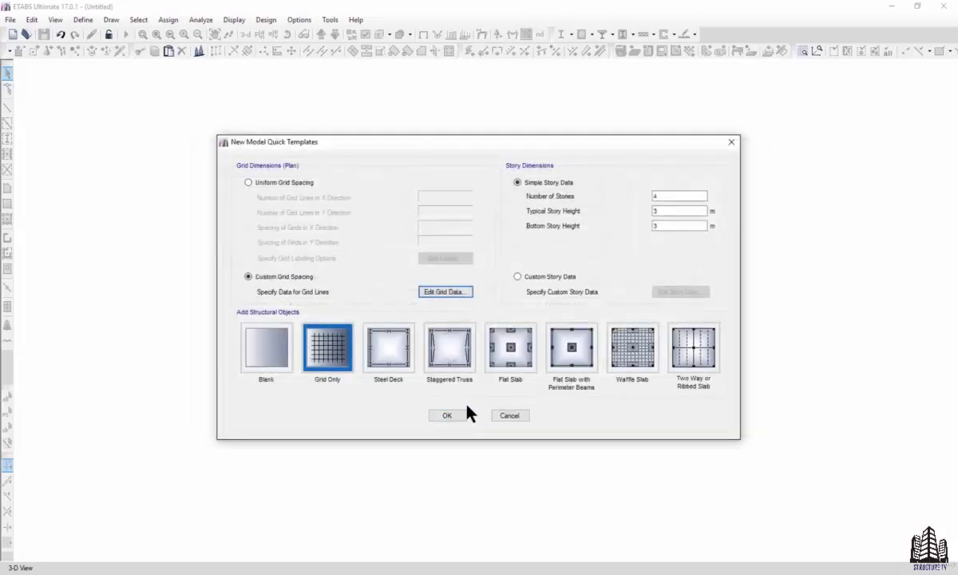
Delete Story4, Story3 and Story2 with their structure, leaving a 3 m Story1, and create the model.
click(548, 276)
click(675, 295)
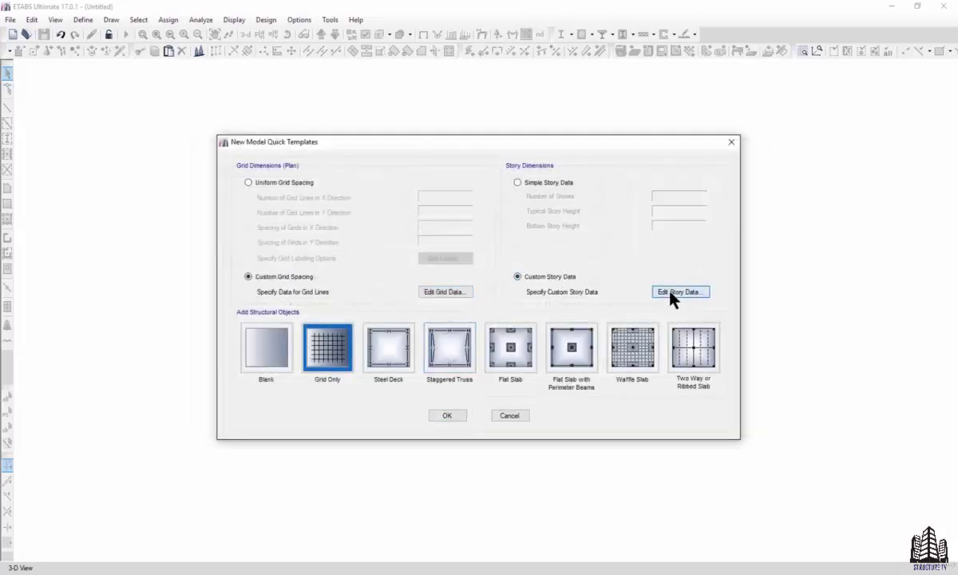
drag(266, 204, 270, 231)
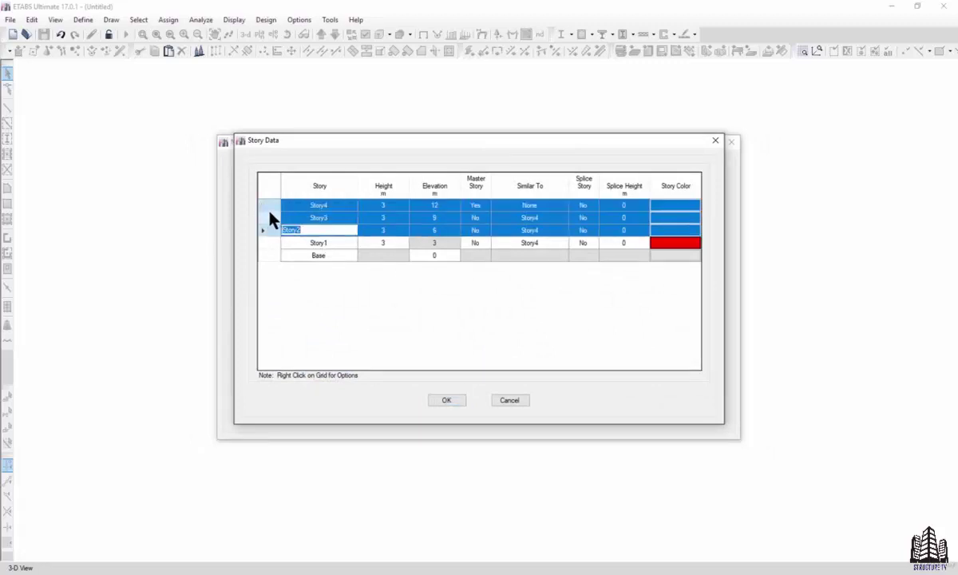
right_click(270, 220)
mouse_move(347, 261)
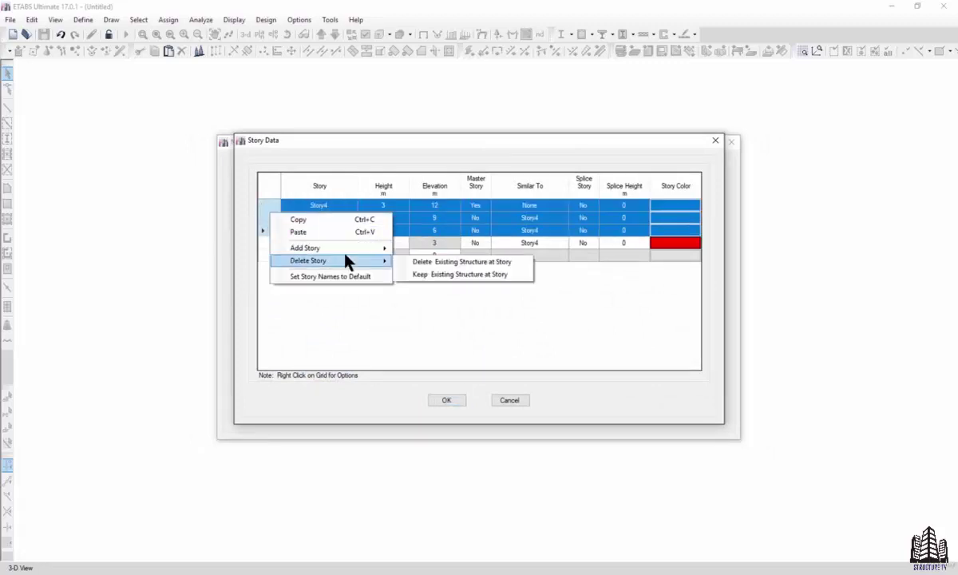
click(433, 262)
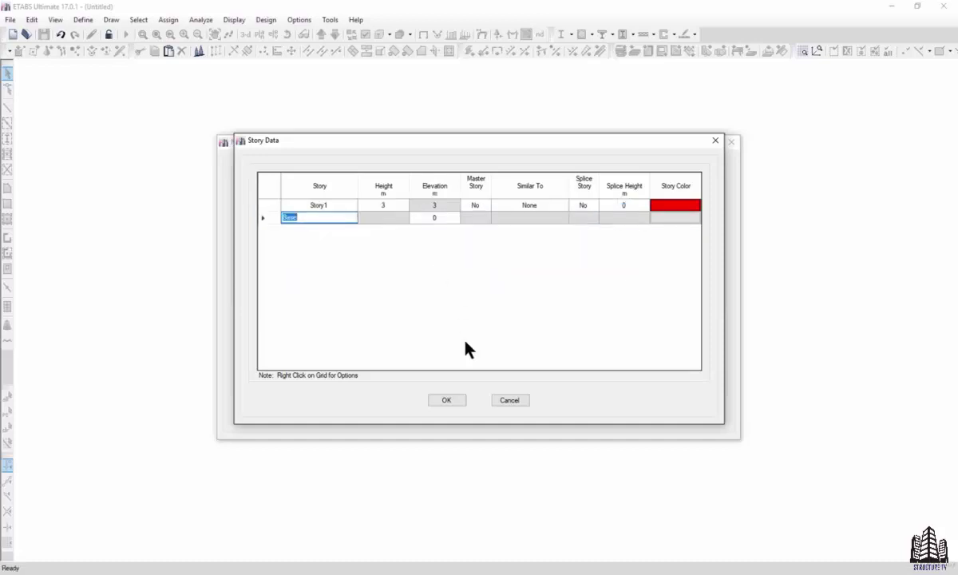
click(447, 401)
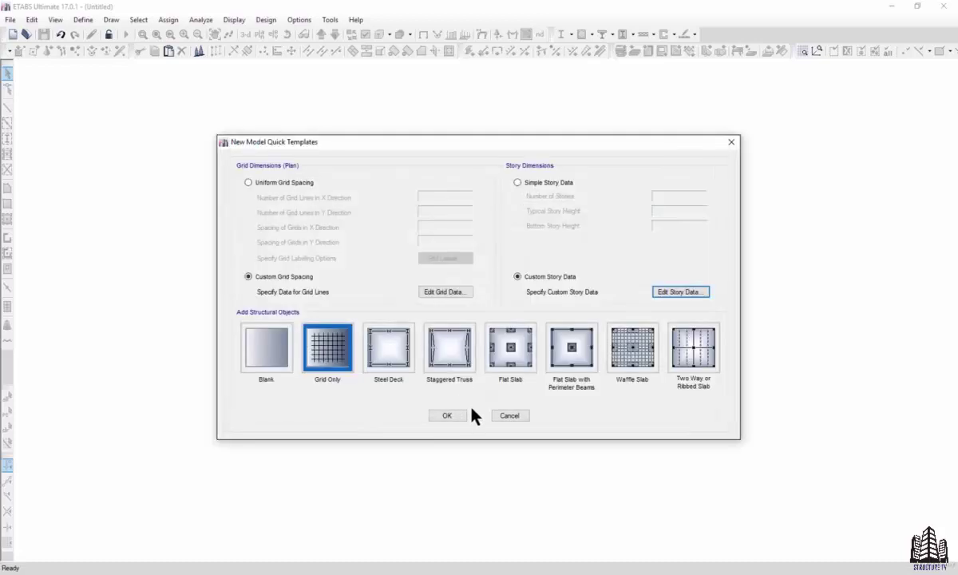
click(458, 417)
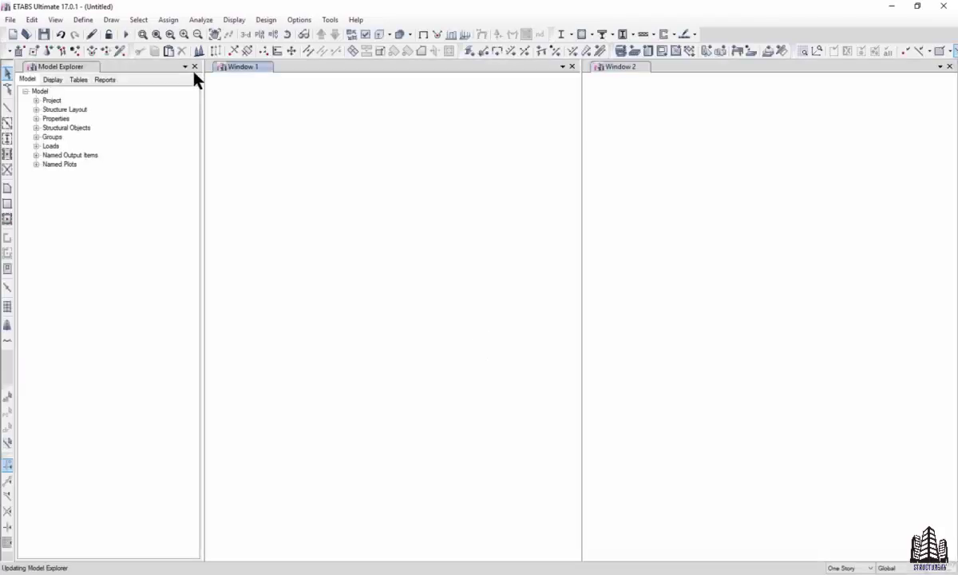
Close the model explorer and Window 1, and show a single Base-level plan view at Z = 0.
click(194, 67)
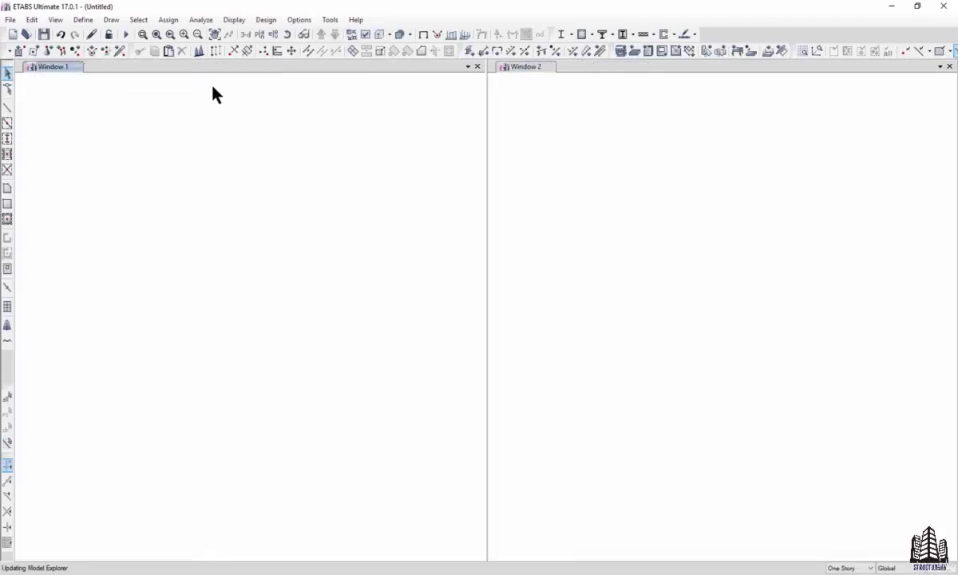
click(478, 67)
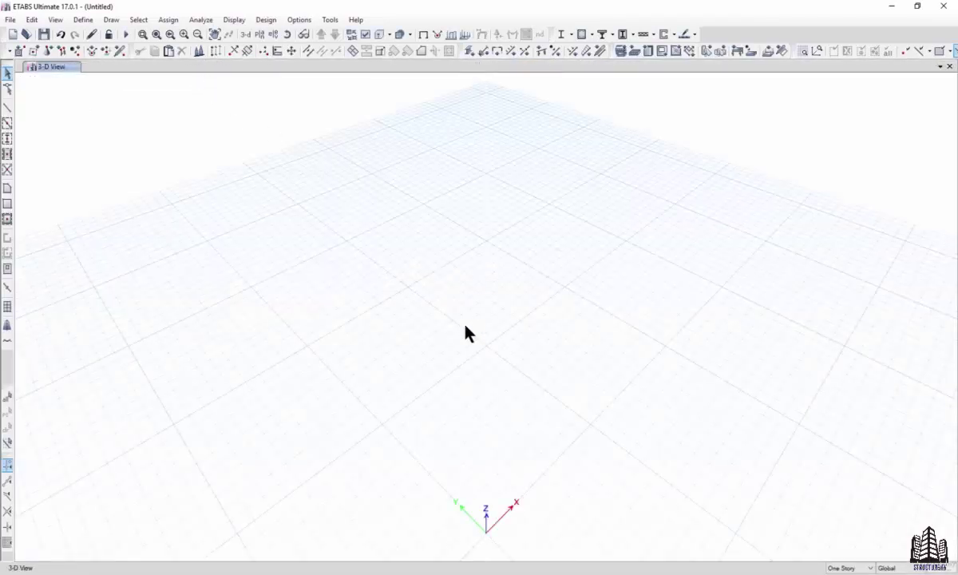
shift+middle_drag(536, 368, 496, 254)
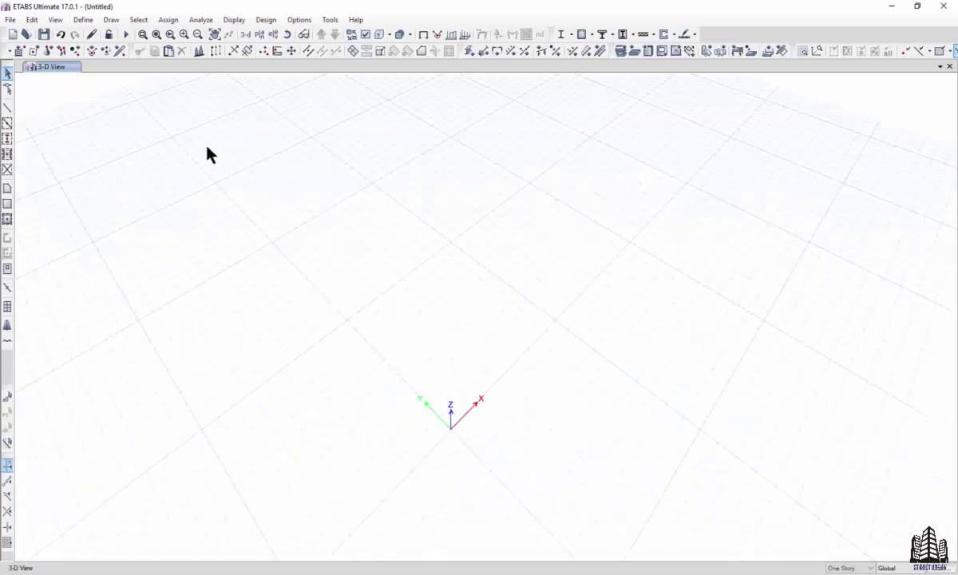
click(259, 34)
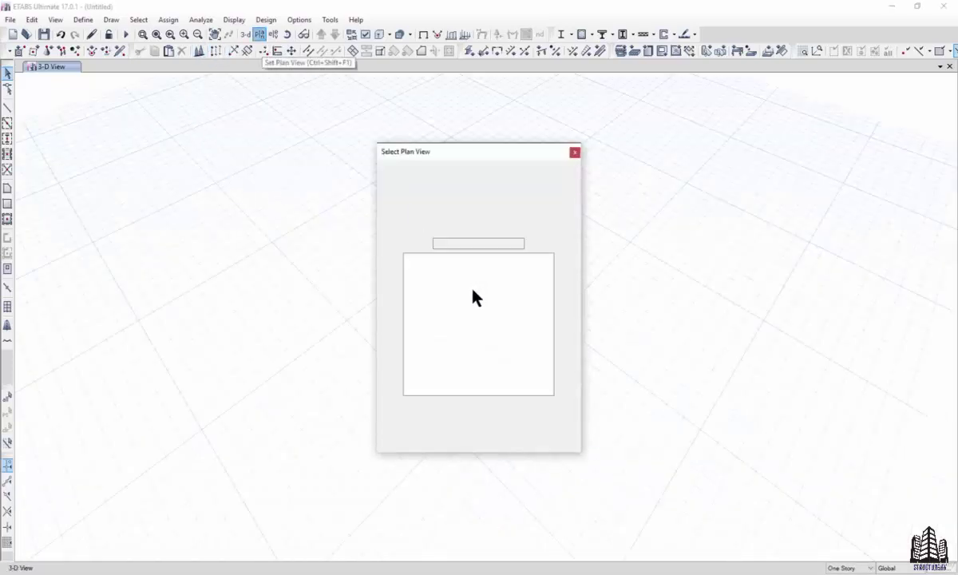
click(413, 266)
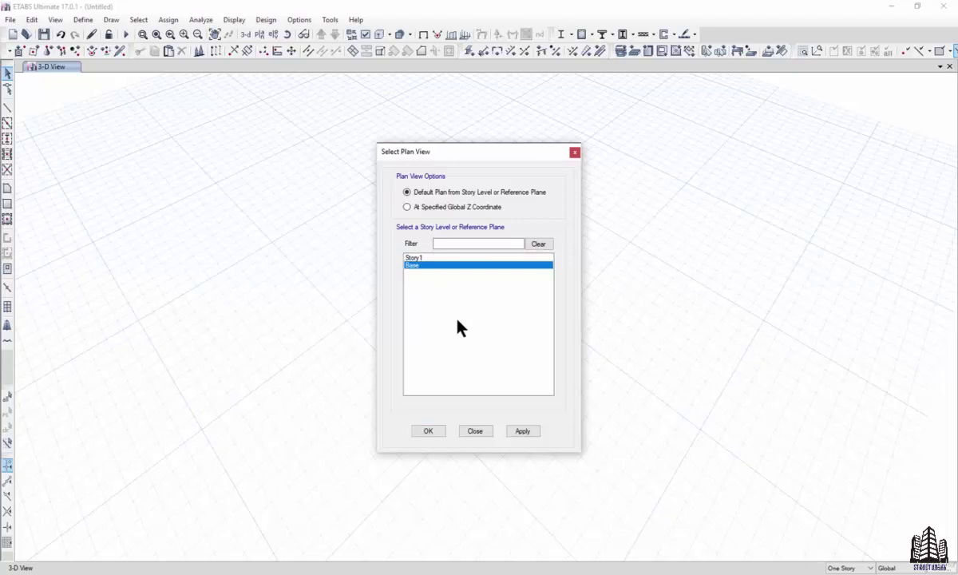
click(522, 431)
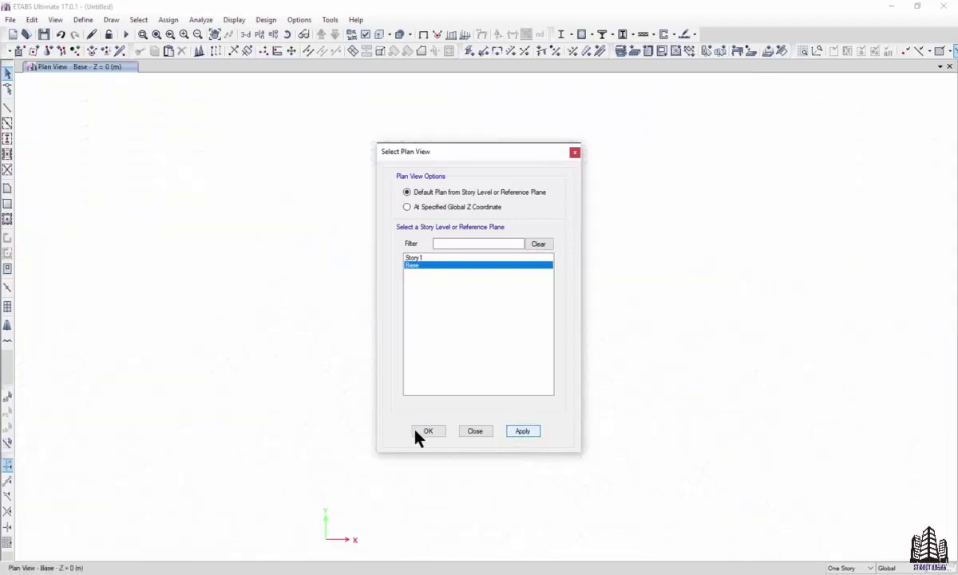
click(417, 432)
middle_drag(357, 495, 398, 312)
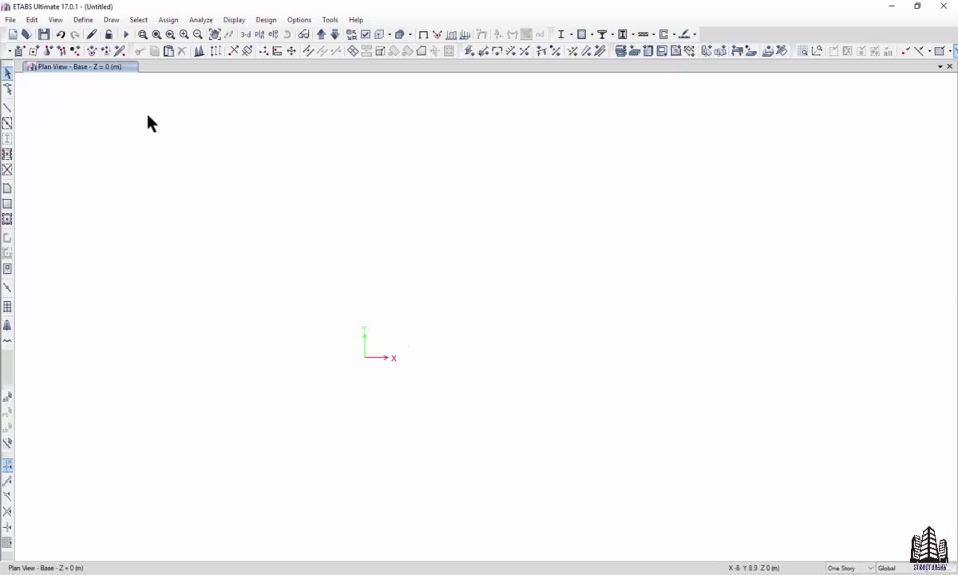
Enter Draw Joint Objects mode on the Base plan with X, Y and Z offsets of 0.
click(111, 22)
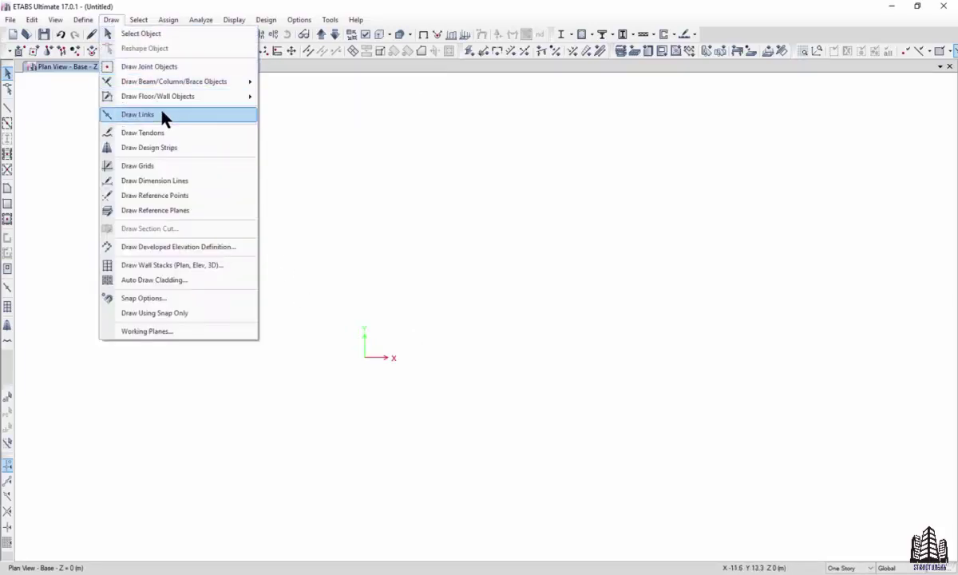
click(163, 68)
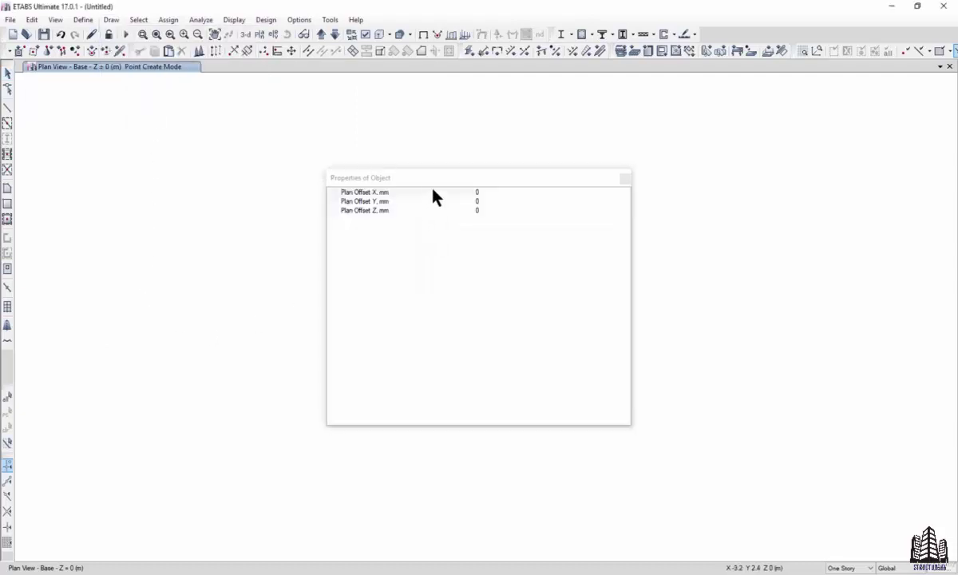
drag(431, 179, 704, 296)
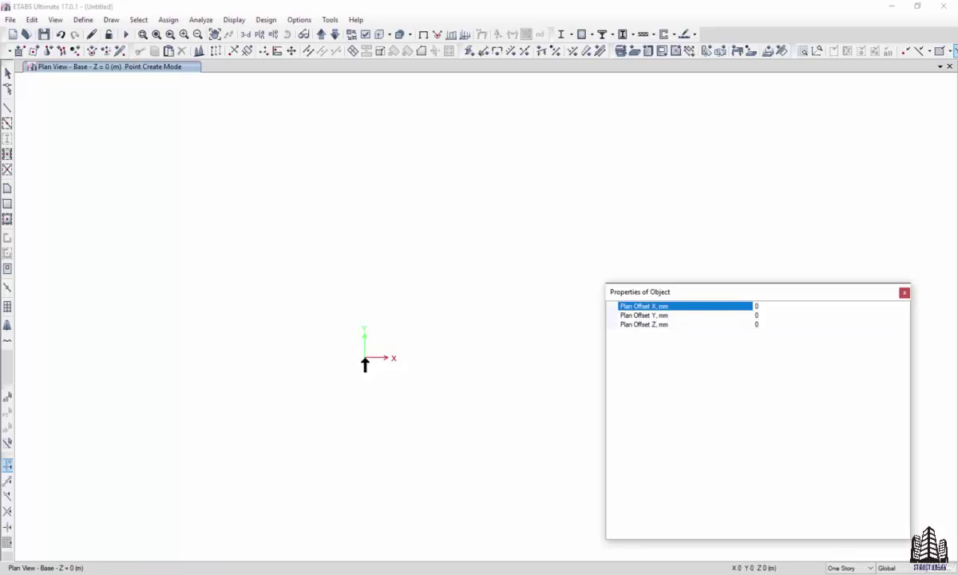
Enable snapping to Lines and Frames, Intersections and Fine Grid in Snap Options.
click(111, 19)
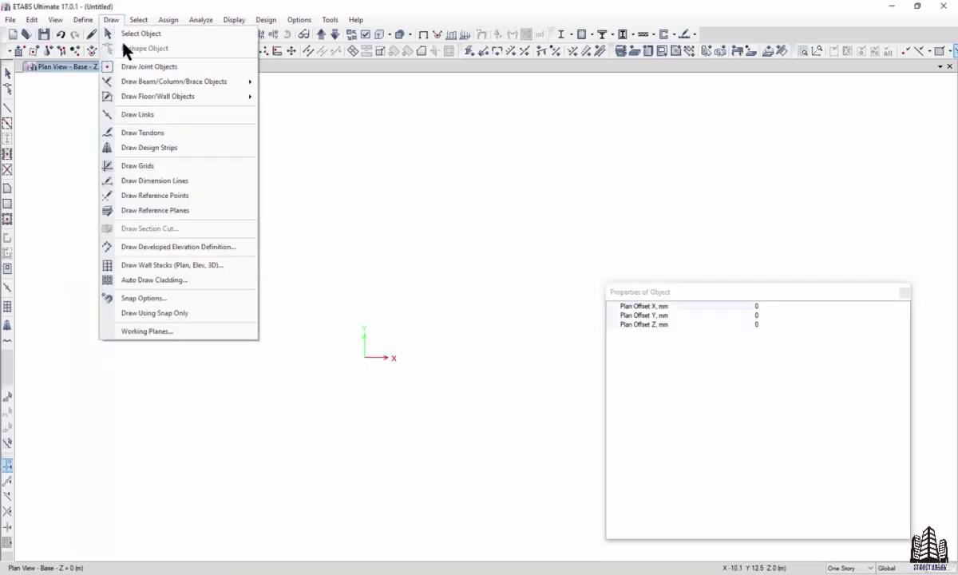
click(182, 300)
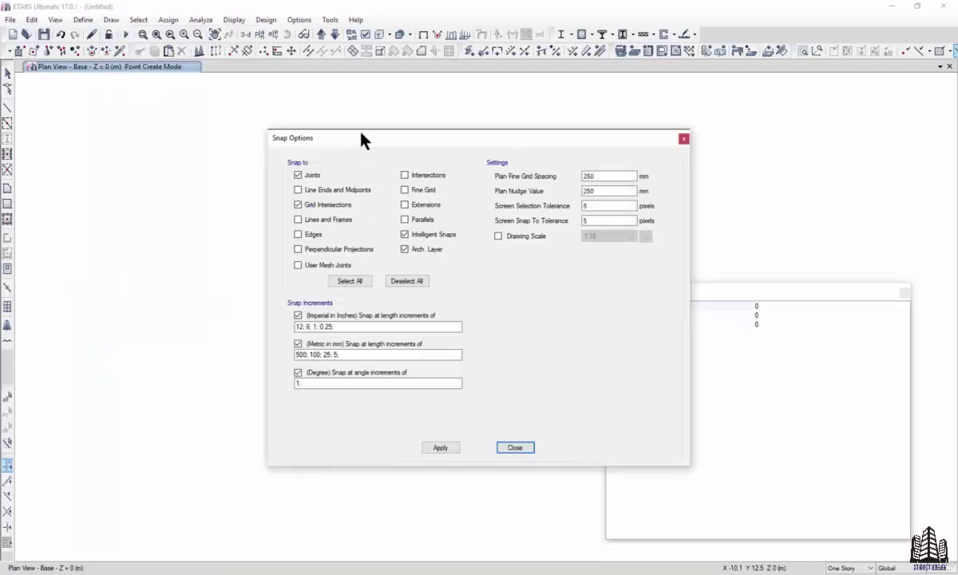
drag(361, 140, 600, 145)
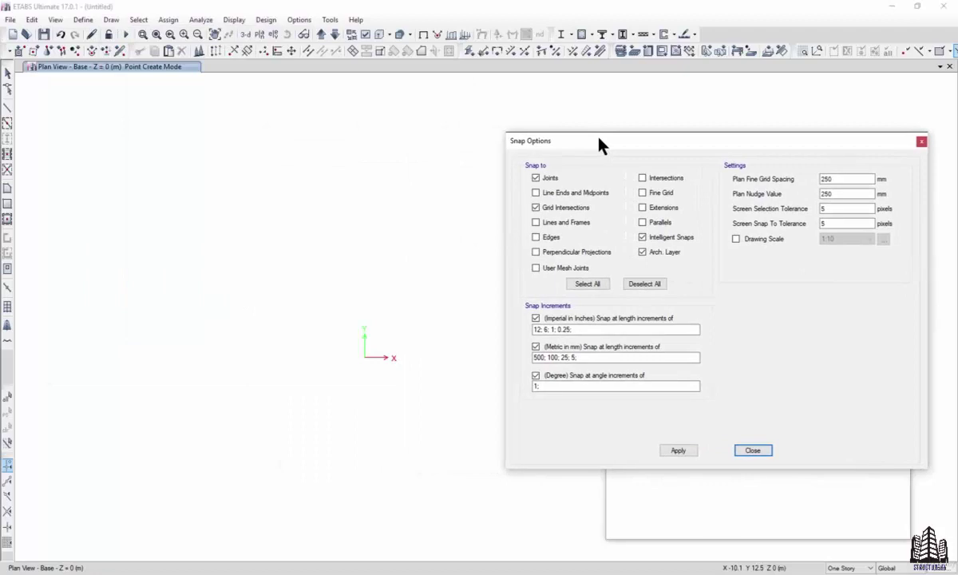
click(557, 223)
click(665, 180)
click(753, 451)
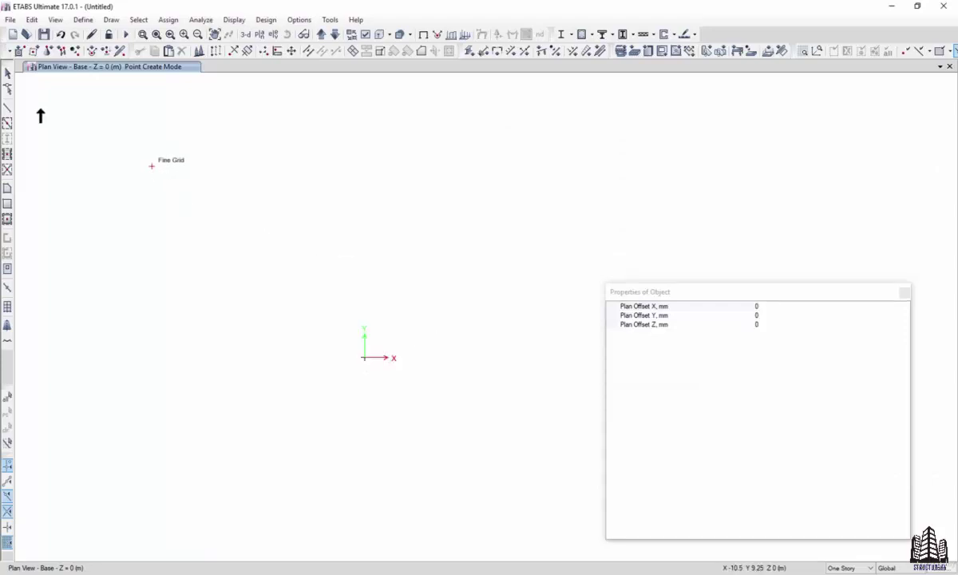
Exit joint drawing and verify joint 1's geometry reads X 0, Y 0, Z 0.
click(8, 72)
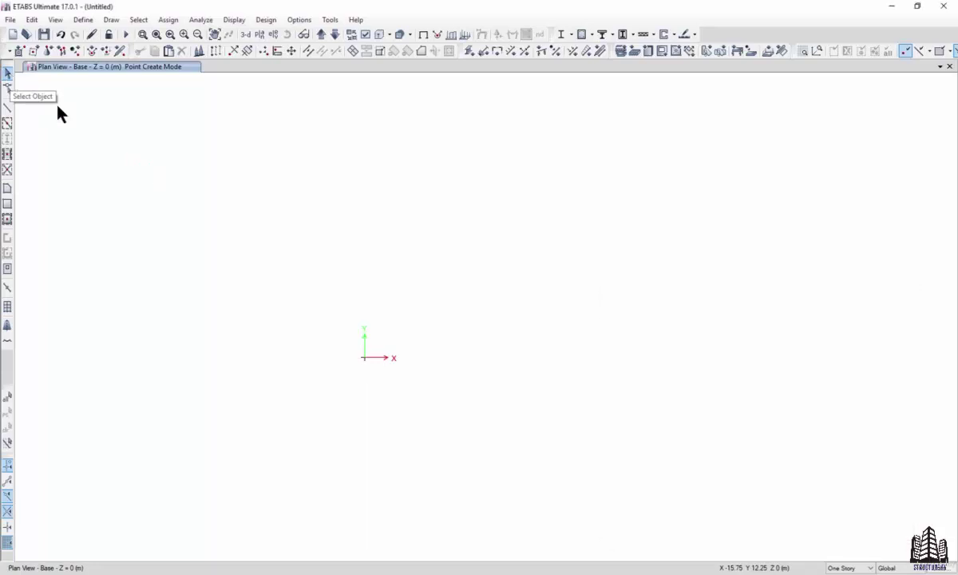
right_click(363, 358)
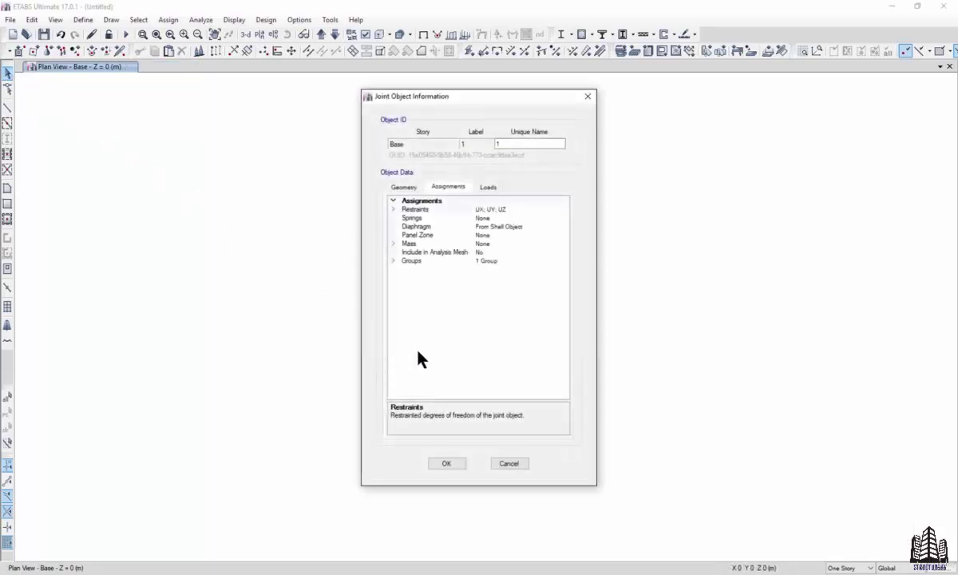
click(418, 186)
drag(426, 90, 560, 107)
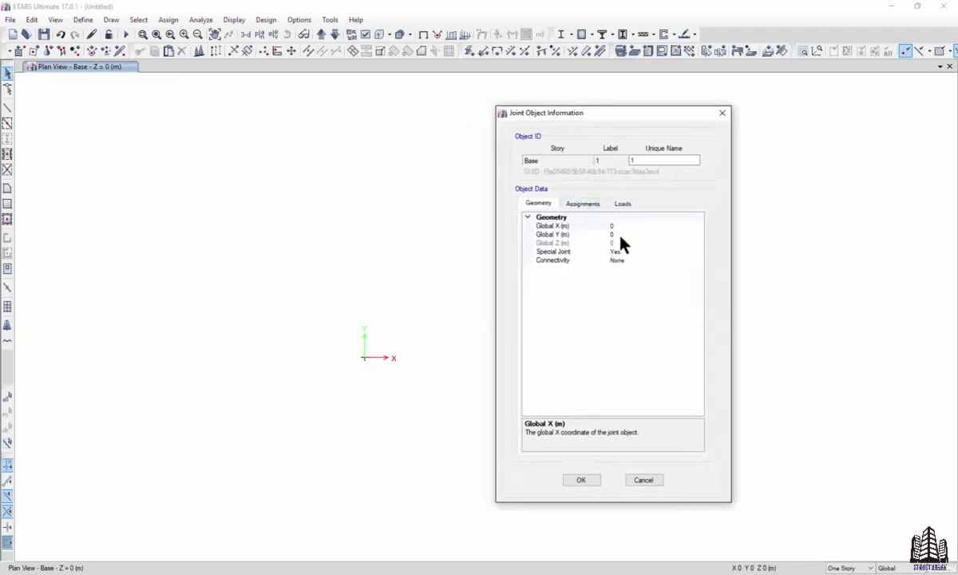
click(578, 482)
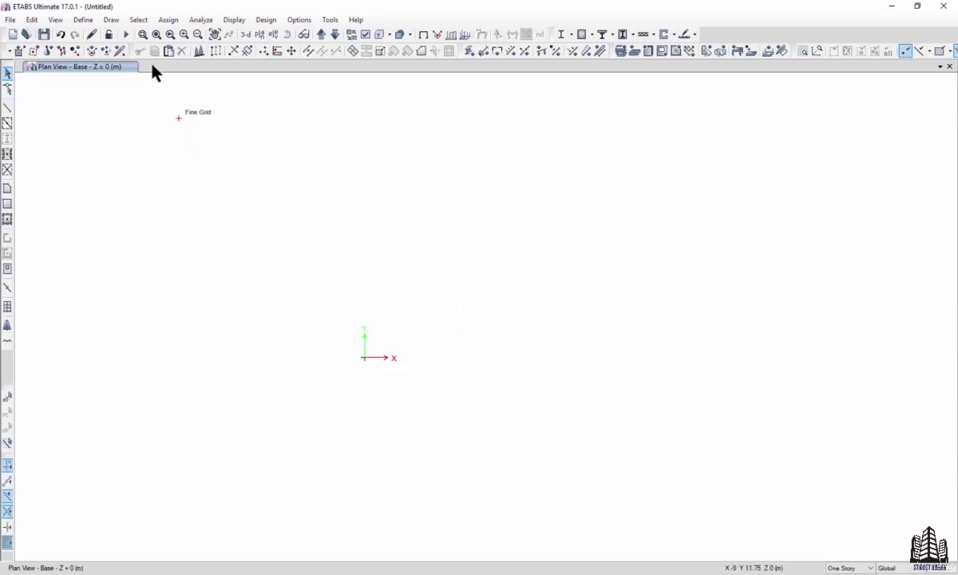
Clear the Fine Grid snap option in Snap Options and apply the change.
click(117, 23)
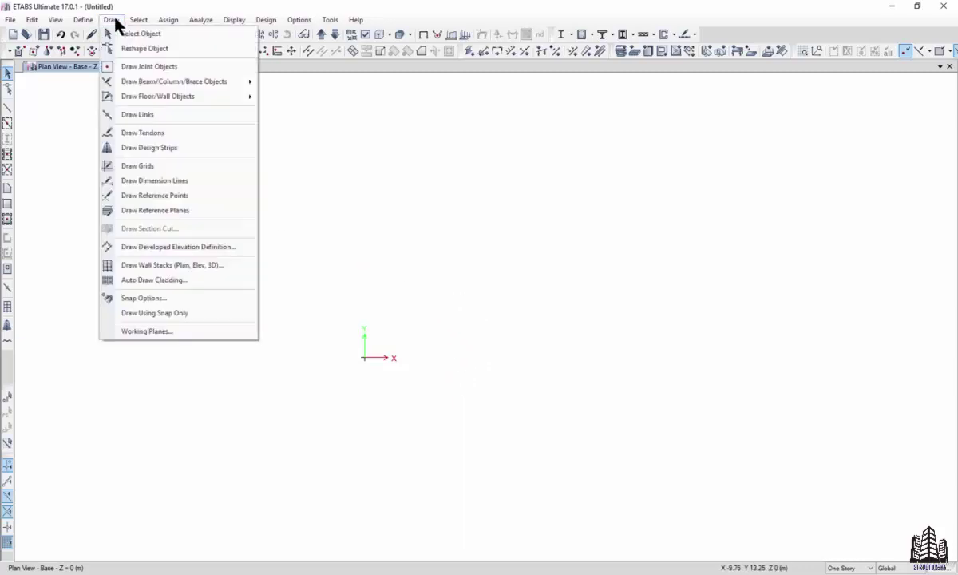
click(188, 299)
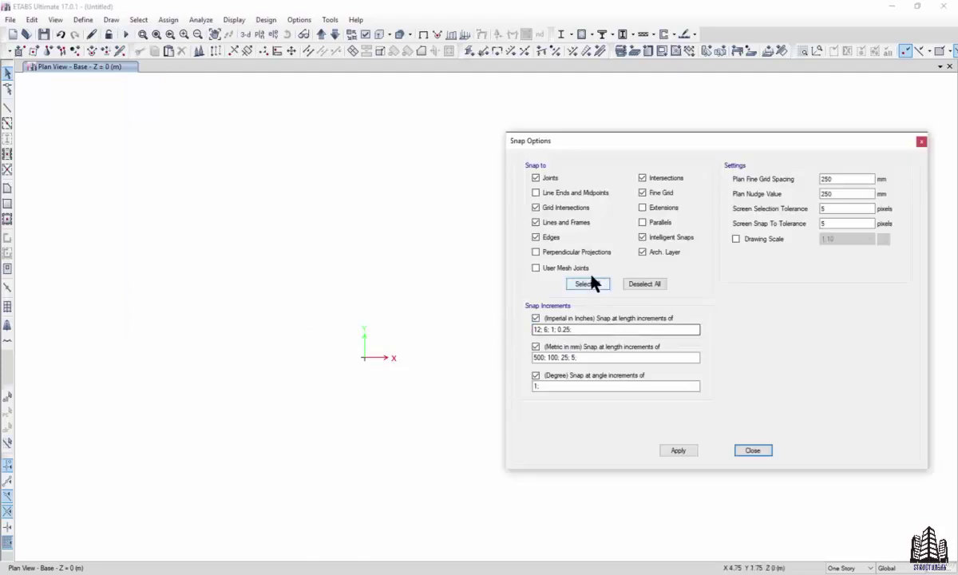
click(643, 193)
click(678, 452)
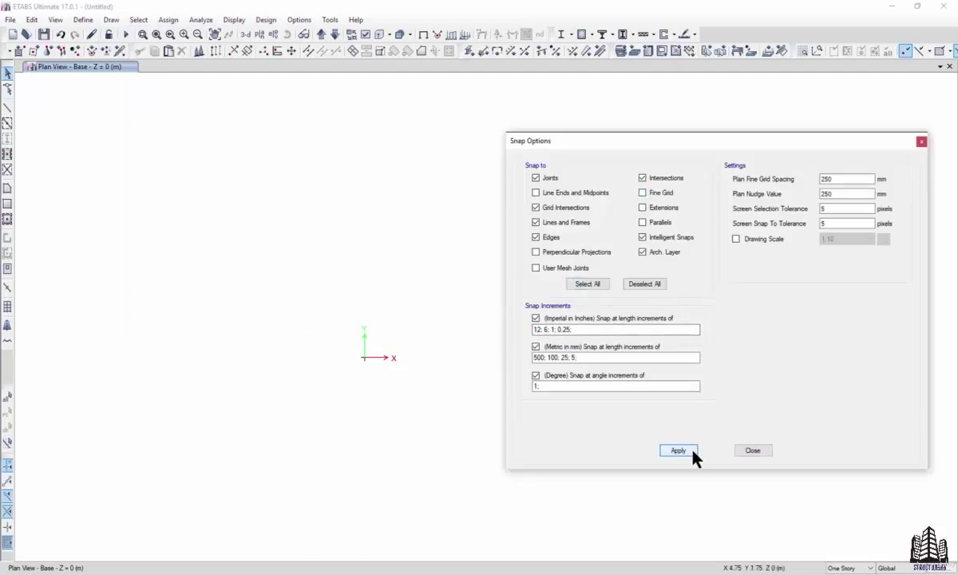
click(753, 452)
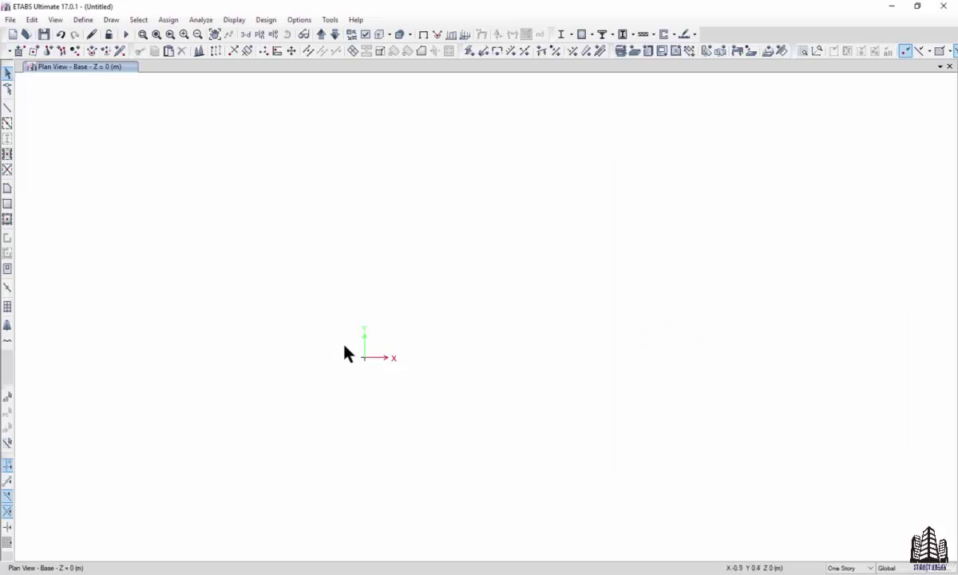
Select the origin joint, switch to a 3-D view, and copy the joint.
click(383, 382)
click(245, 34)
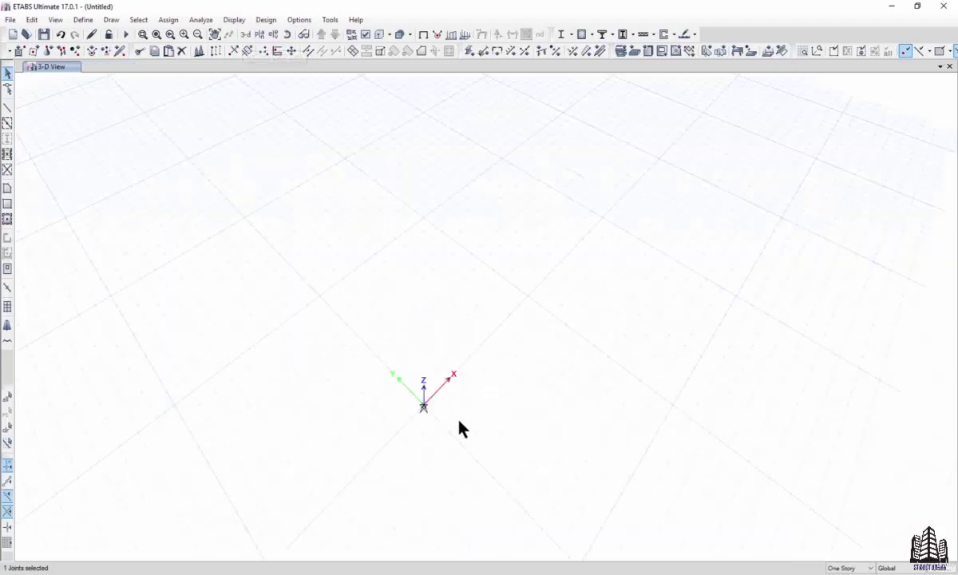
click(32, 19)
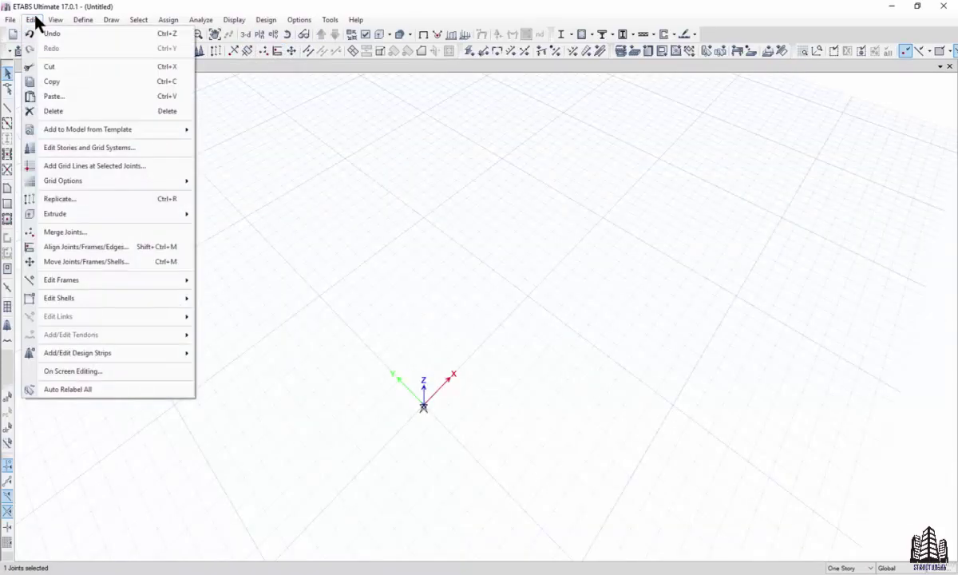
click(66, 81)
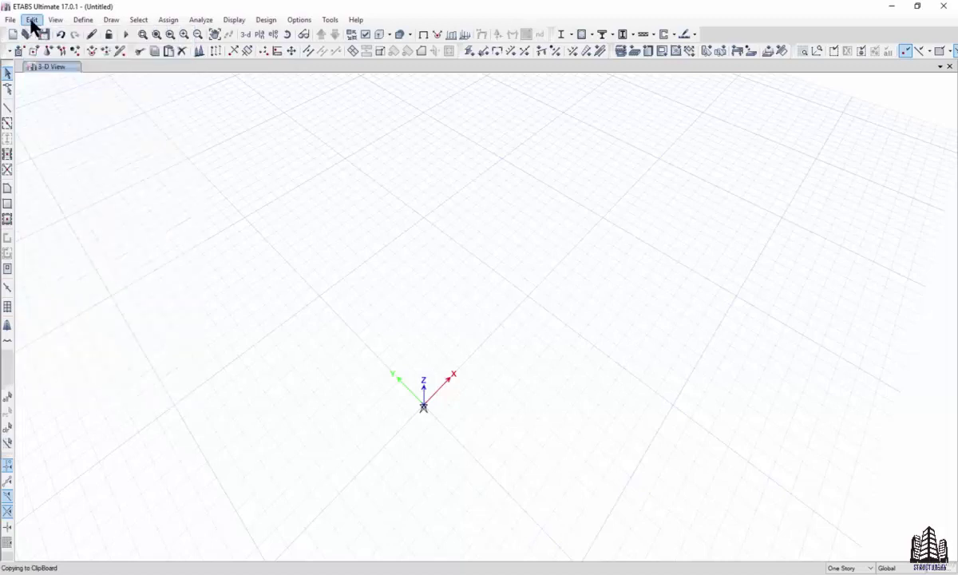
Paste the joint with Delta Z 5 m and select the new upper joint.
click(32, 19)
click(69, 102)
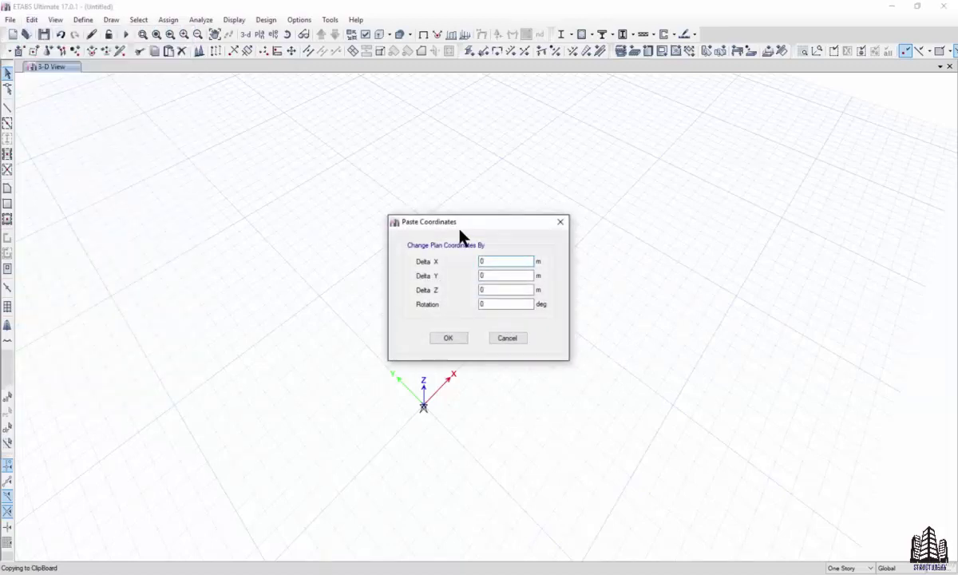
drag(462, 227, 729, 259)
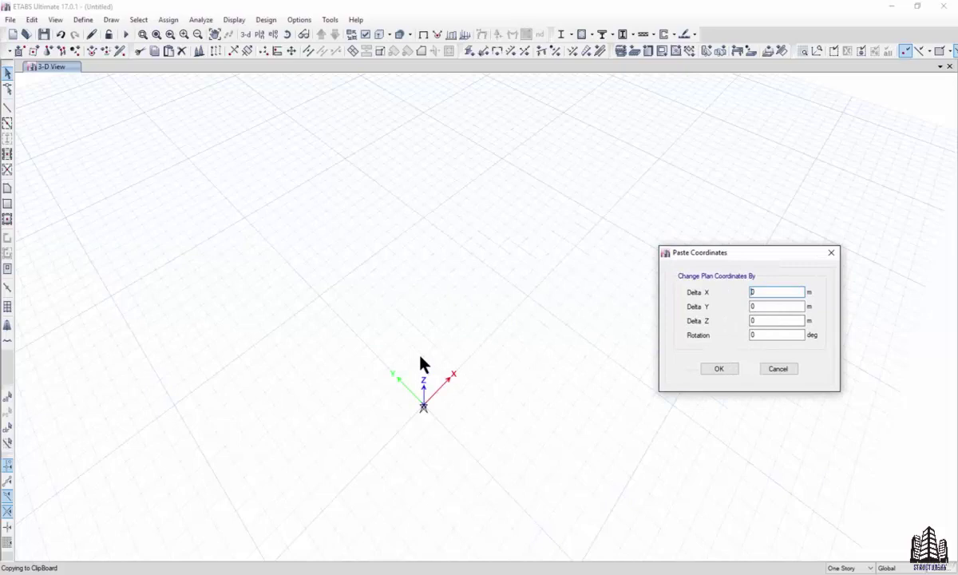
double_click(766, 320)
click(717, 371)
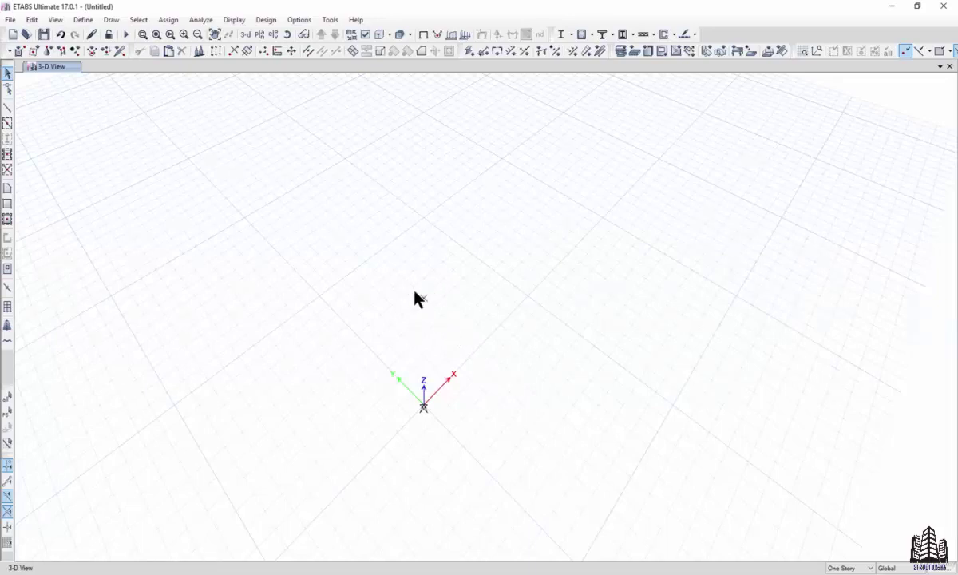
drag(405, 282, 462, 323)
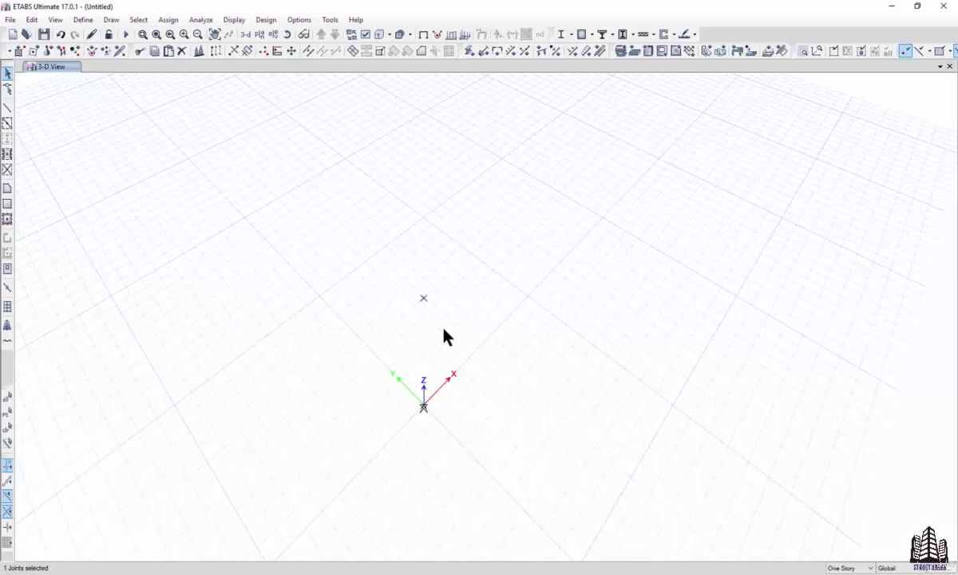
Copy the upper joint and paste it at offsets X 20 m, Y 0, Z 2 m.
click(32, 20)
click(68, 82)
click(32, 19)
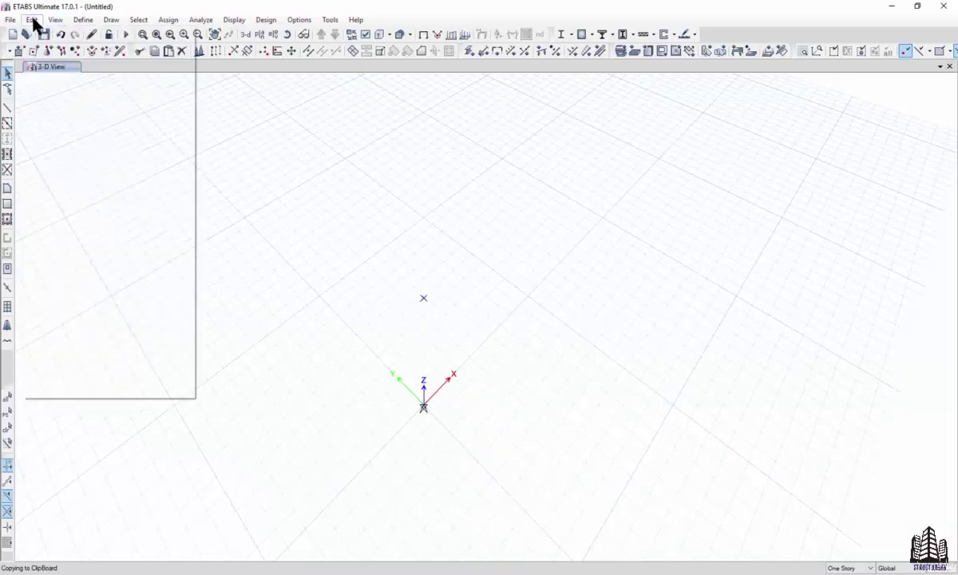
click(70, 96)
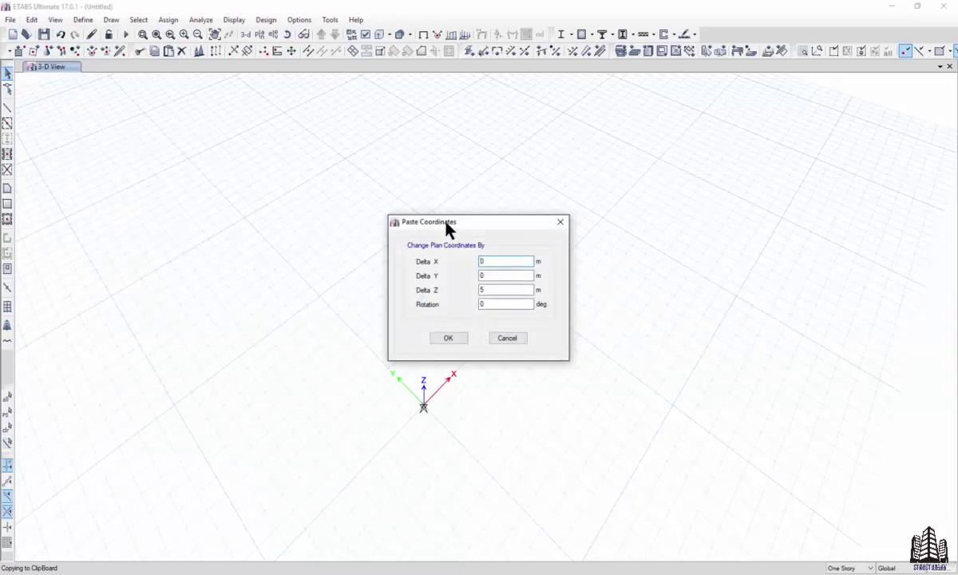
drag(446, 223, 607, 230)
drag(648, 268, 591, 273)
text(20)
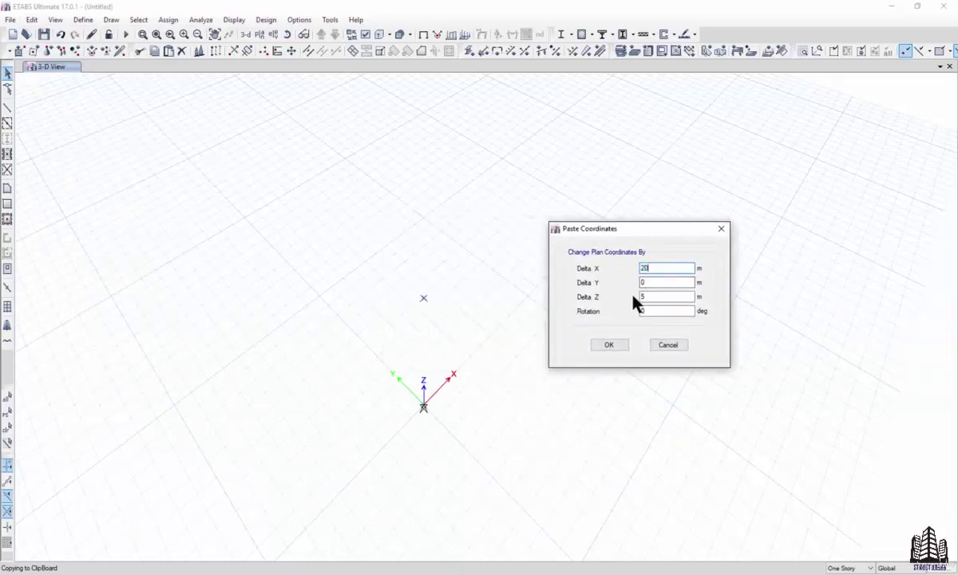
drag(649, 297, 626, 300)
text(2)
click(609, 347)
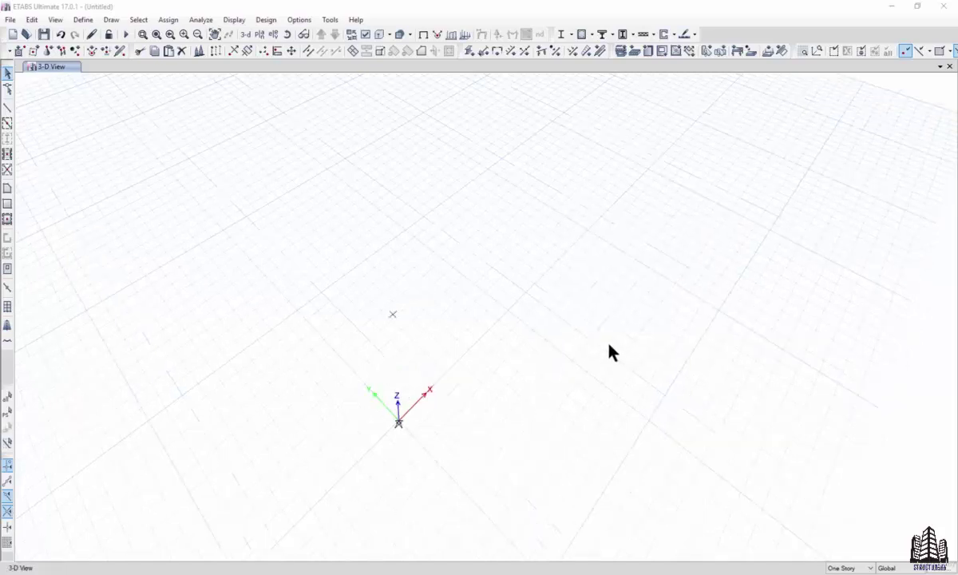
scroll(460, 280, up, 5)
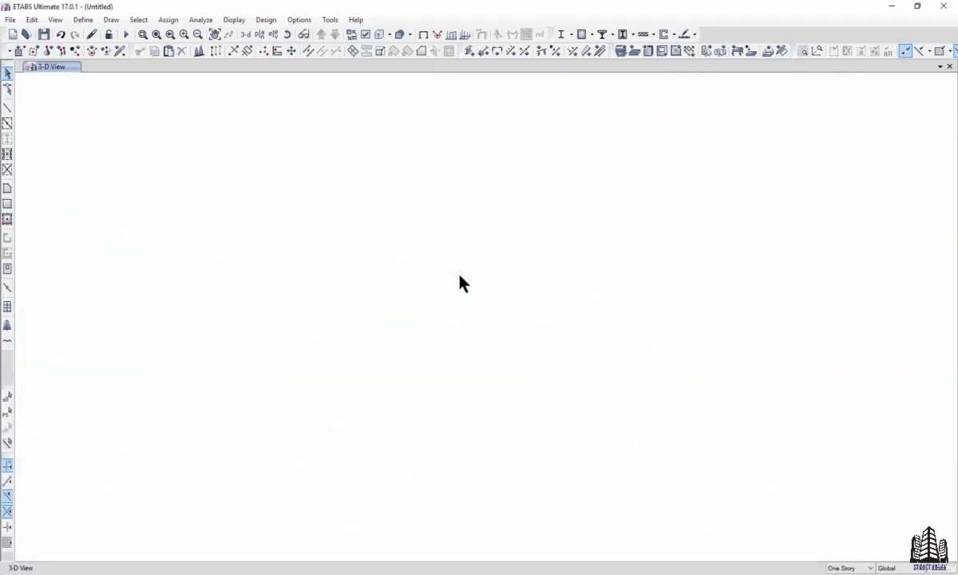
scroll(476, 276, down, 5)
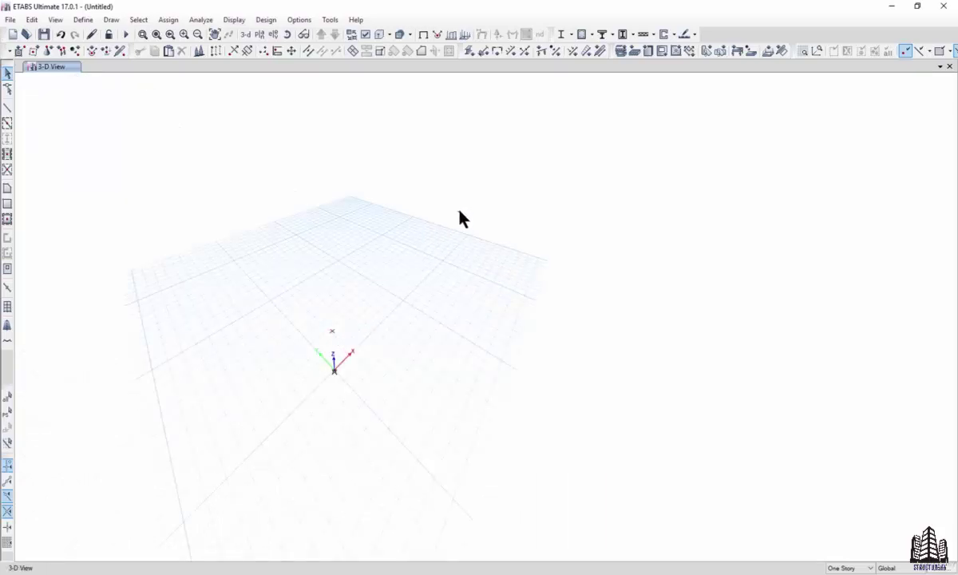
Copy the origin joint and paste a duplicate offset 20 m along X.
click(342, 384)
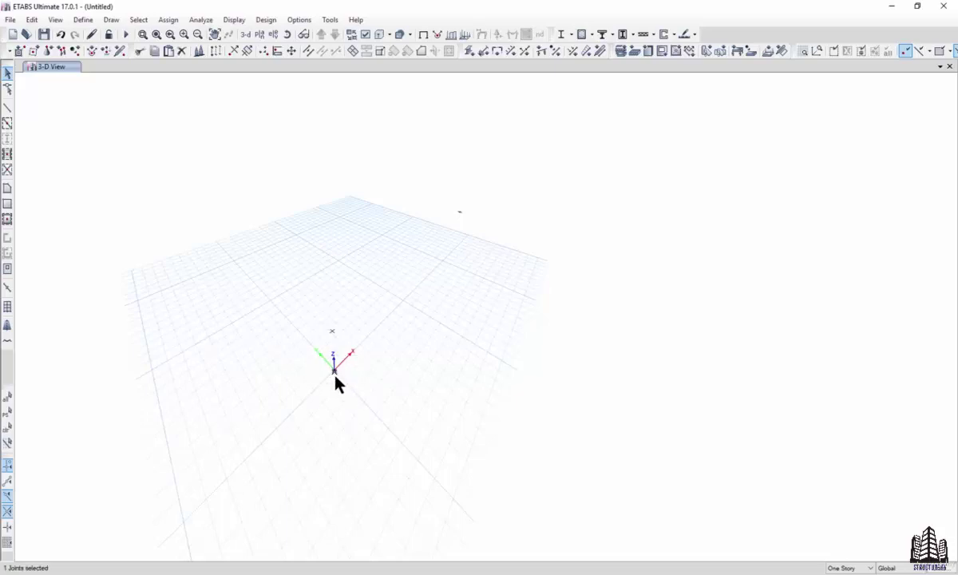
click(32, 19)
click(70, 80)
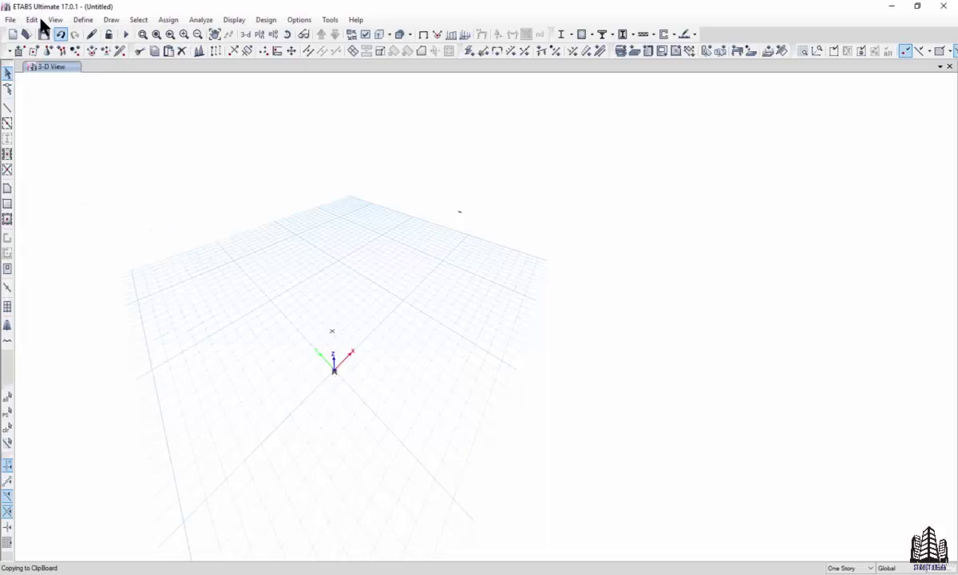
click(32, 20)
click(86, 96)
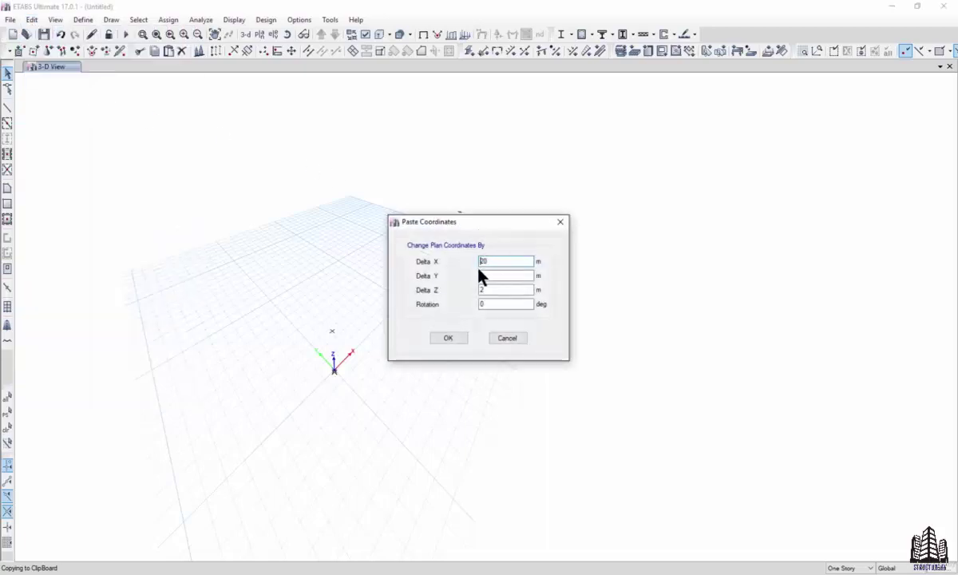
click(496, 290)
drag(470, 226, 604, 228)
click(593, 342)
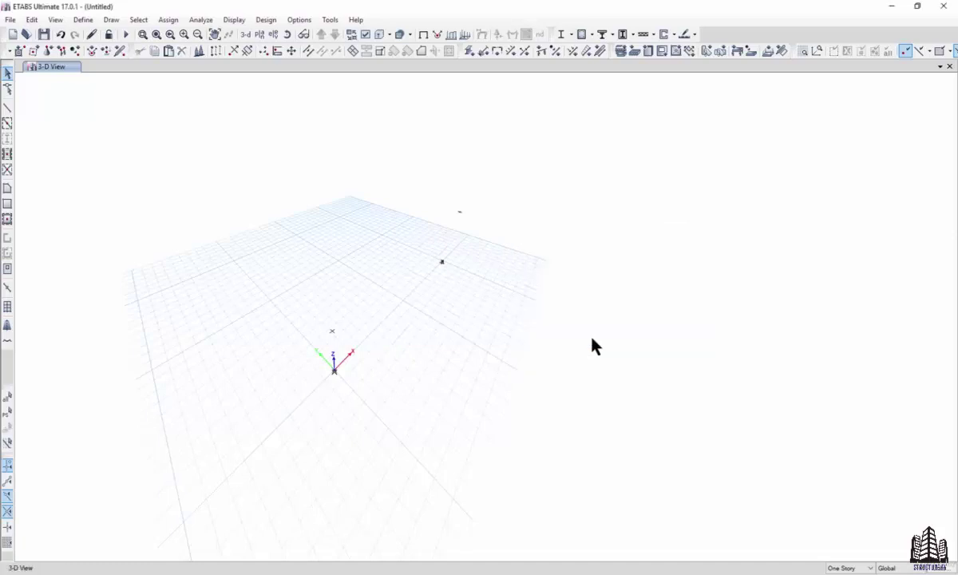
Copy the two origin joints and paste them with a 40 m X offset.
middle_drag(447, 258, 452, 264)
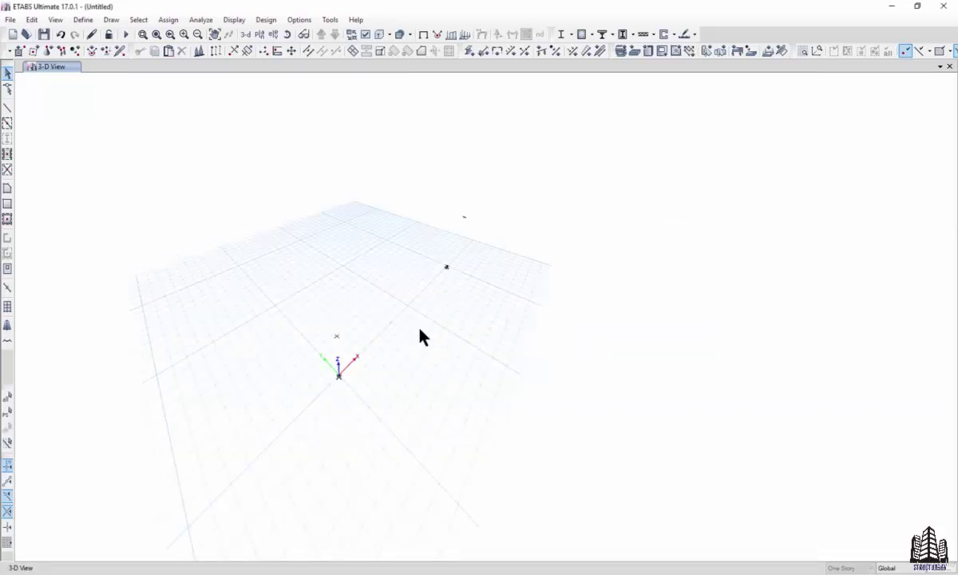
drag(282, 281, 358, 393)
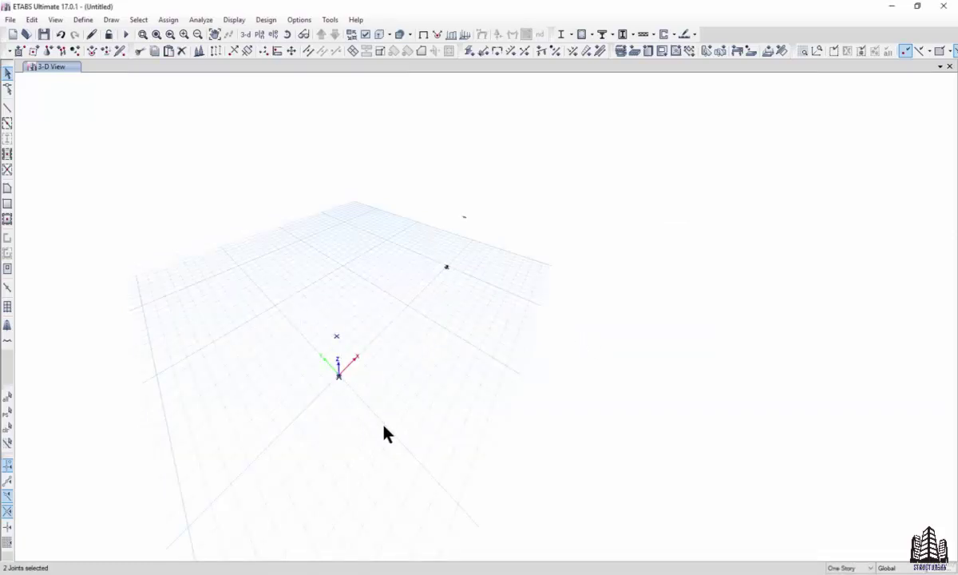
key(ctrl+c)
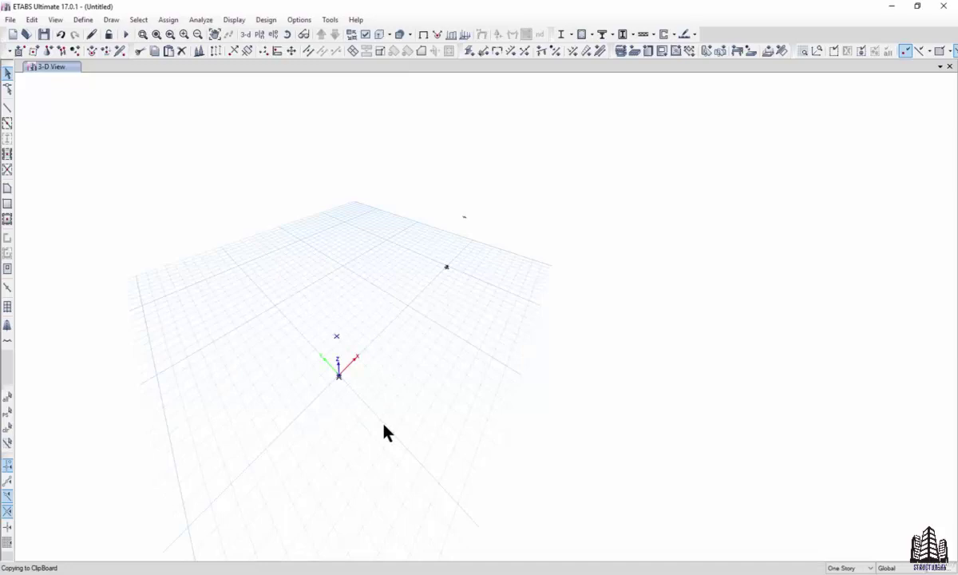
click(32, 19)
click(55, 83)
click(32, 19)
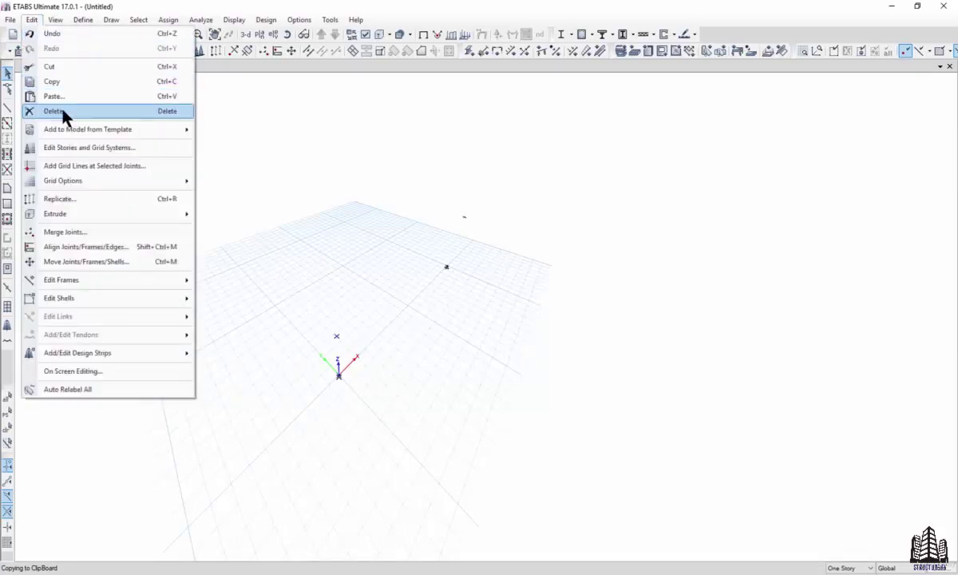
click(54, 96)
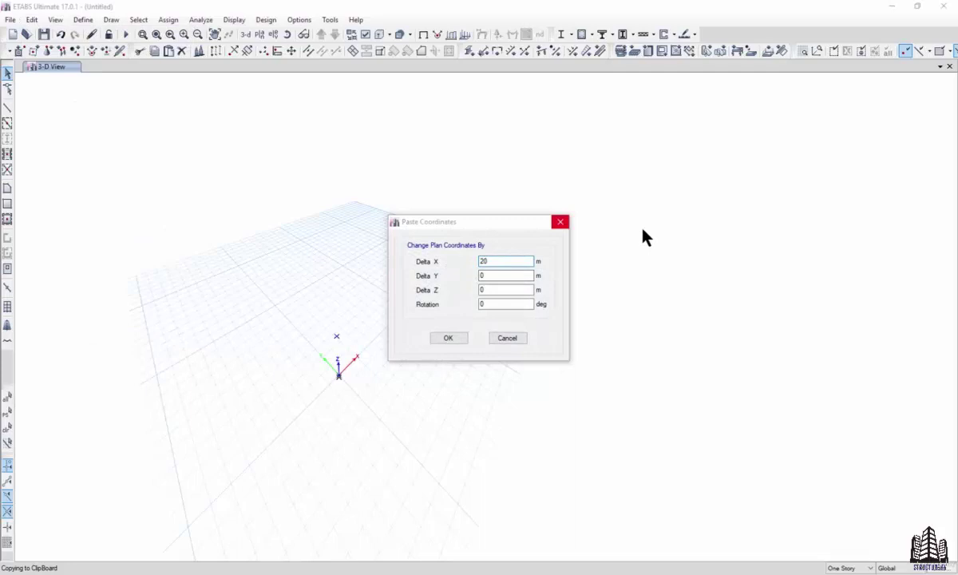
drag(507, 228, 670, 230)
double_click(647, 263)
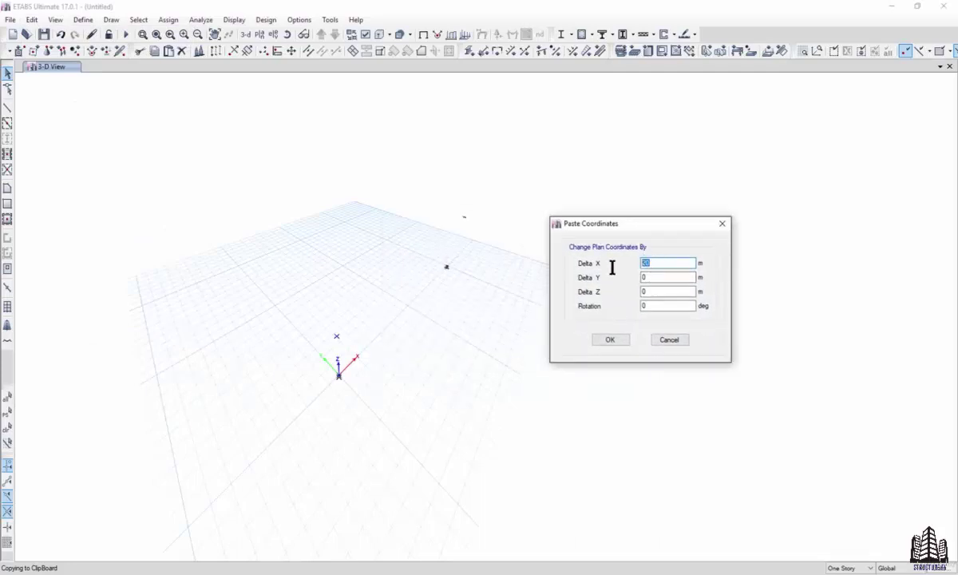
text(40)
click(610, 340)
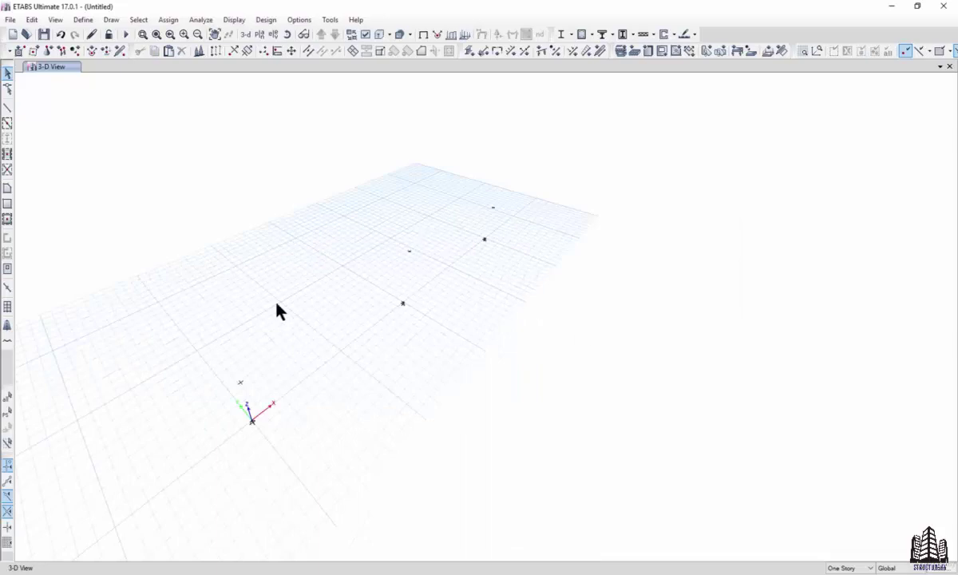
Start Draw Beam/Column/Brace with the frame Property set to None.
click(112, 23)
mouse_move(163, 91)
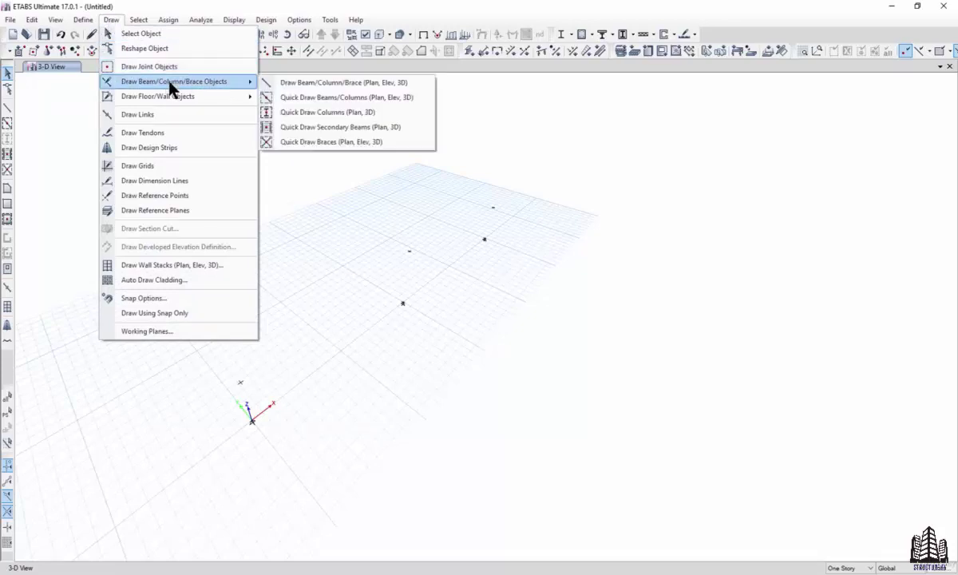
click(285, 83)
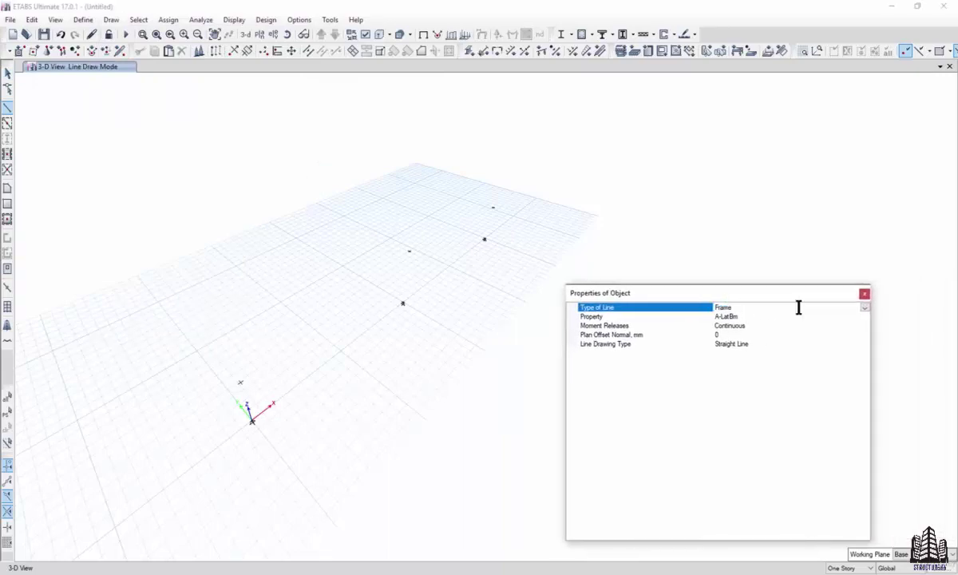
click(867, 318)
click(865, 317)
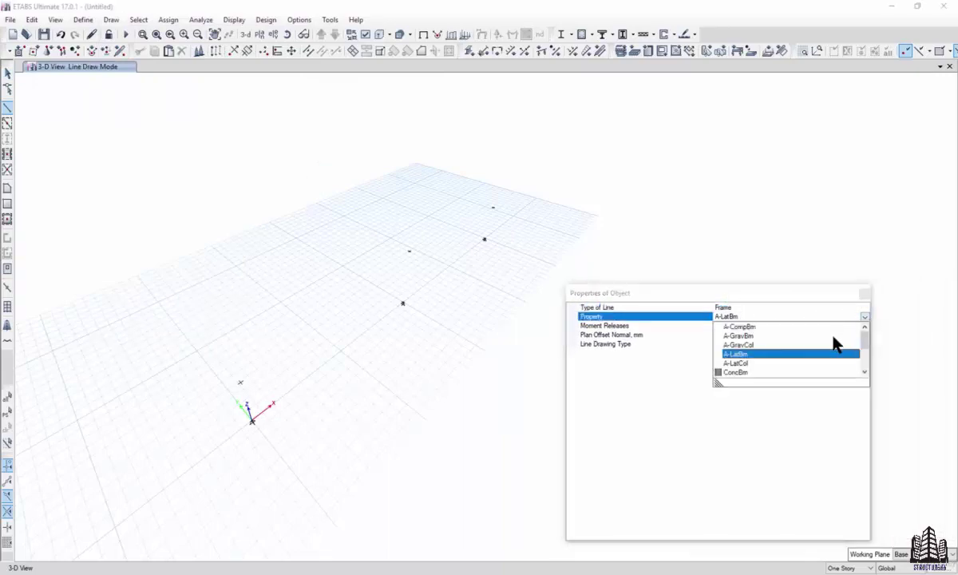
drag(867, 344, 867, 375)
click(727, 373)
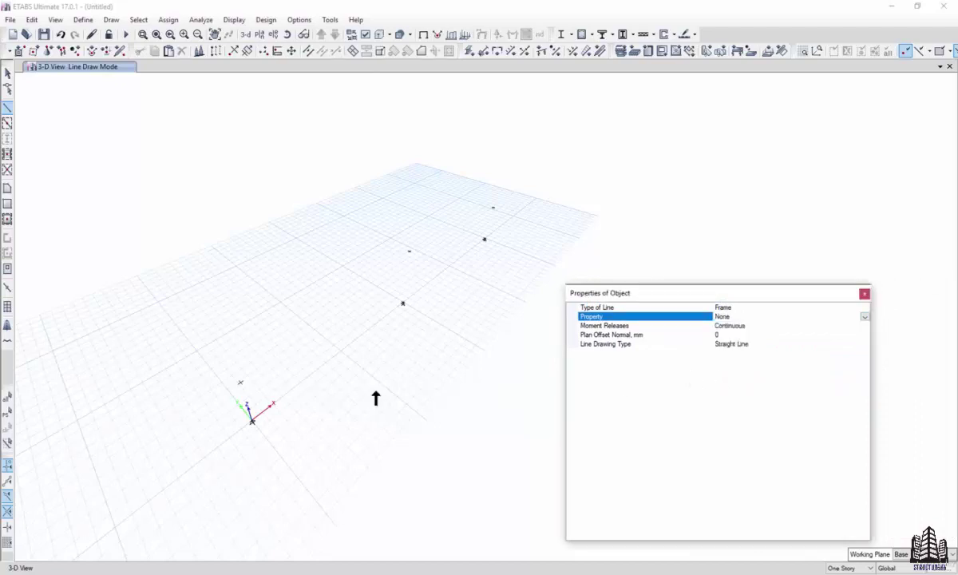
Draw a continuous frame line through the columns and sloped rafters from joint to joint.
click(258, 423)
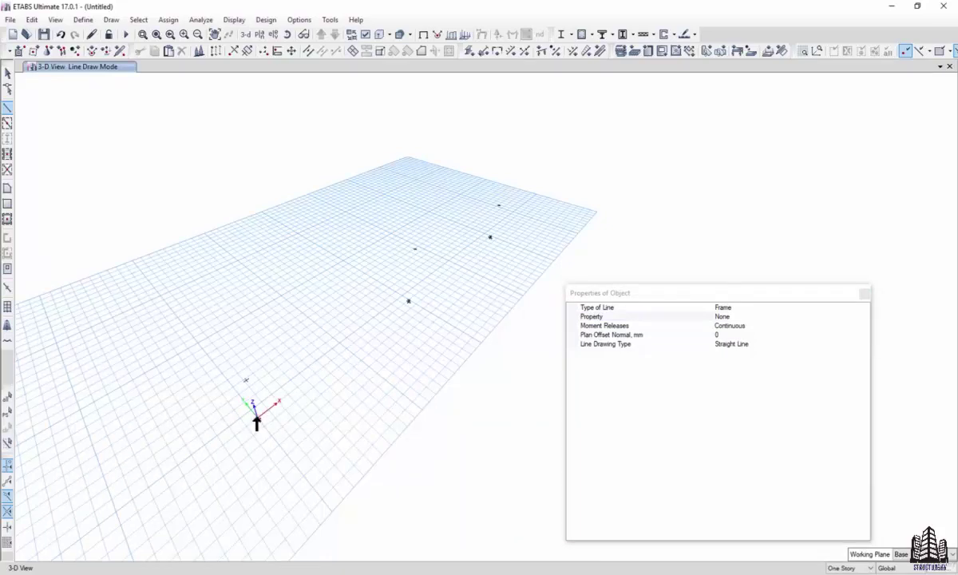
middle_drag(353, 430, 330, 411)
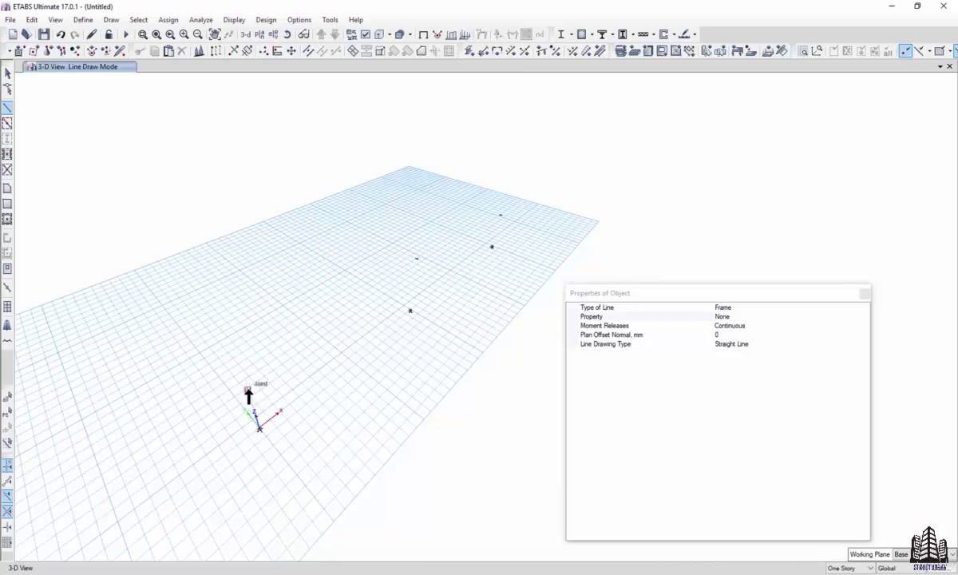
click(248, 390)
click(416, 259)
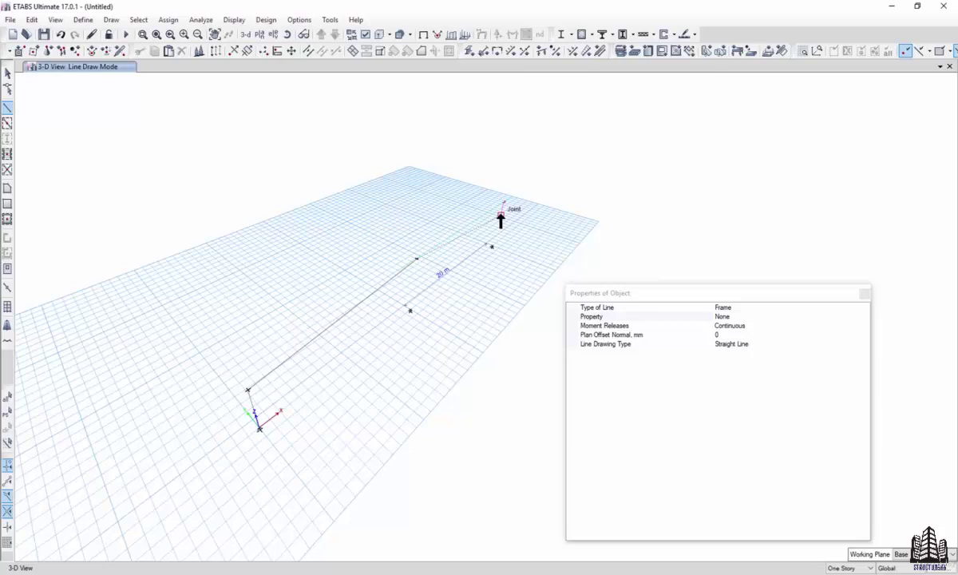
click(501, 217)
double_click(492, 247)
Draw the centre column from its base joint up to the ridge joint.
middle_drag(428, 285, 386, 287)
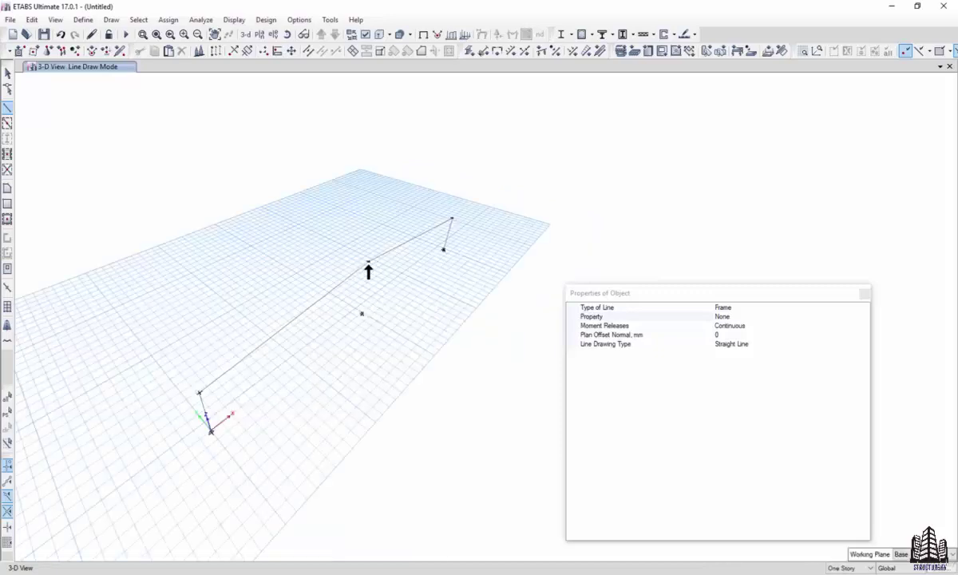
middle_drag(405, 321, 392, 303)
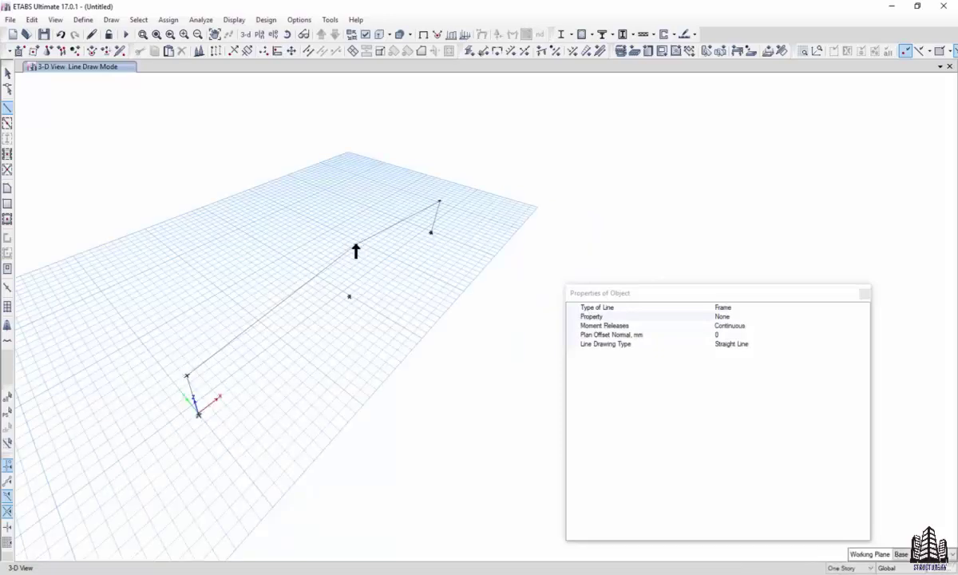
scroll(350, 306, up, 3)
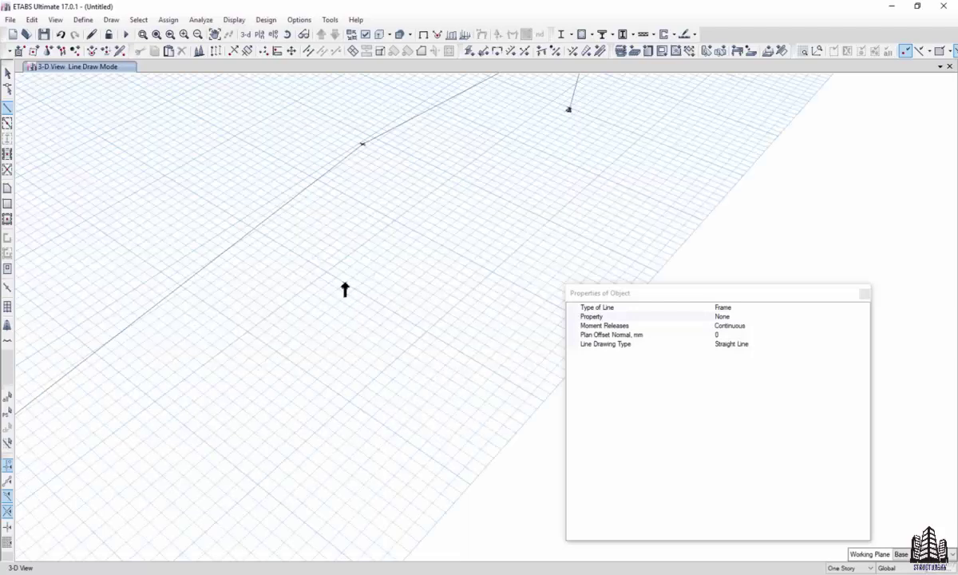
scroll(347, 292, down, 8)
scroll(346, 292, up, 8)
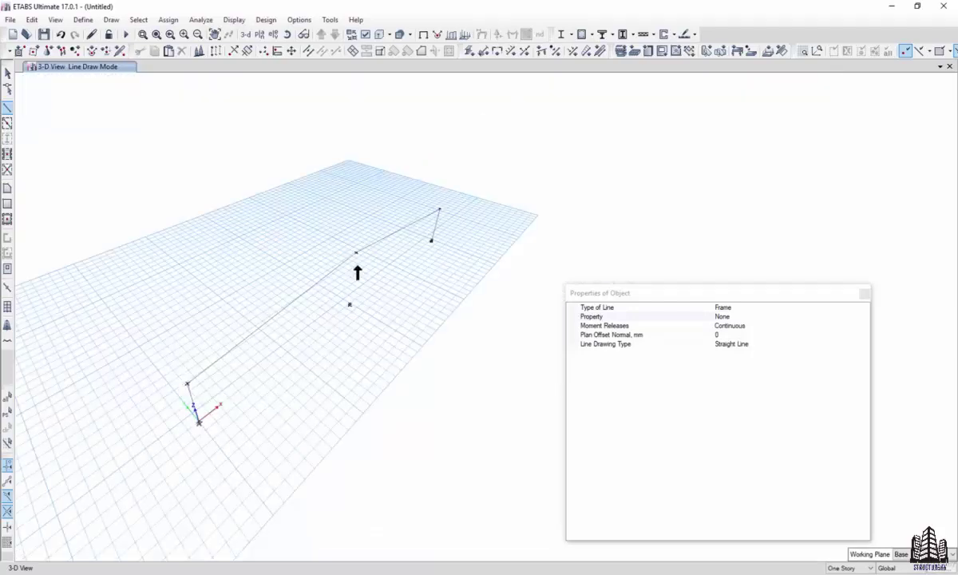
scroll(356, 257, up, 3)
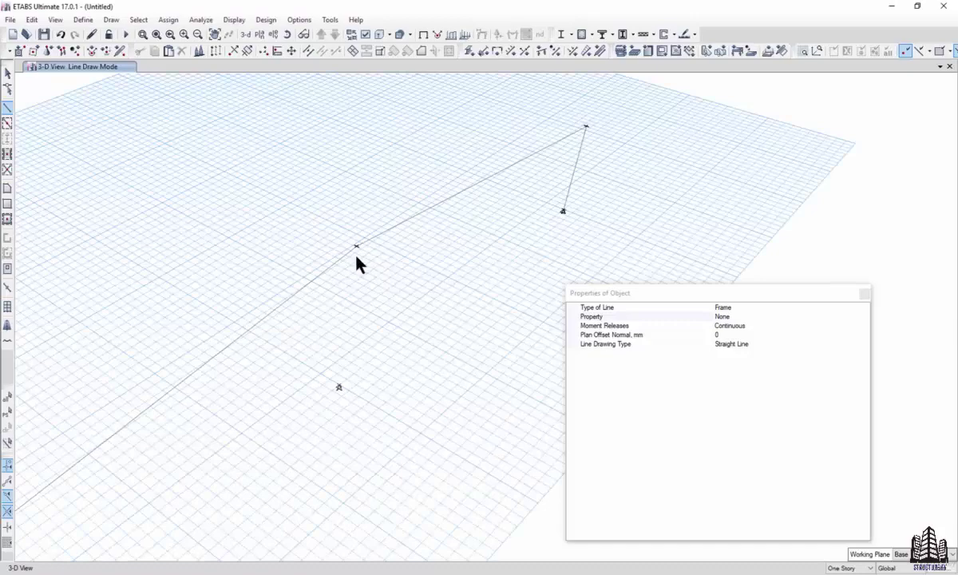
middle_drag(341, 268, 373, 273)
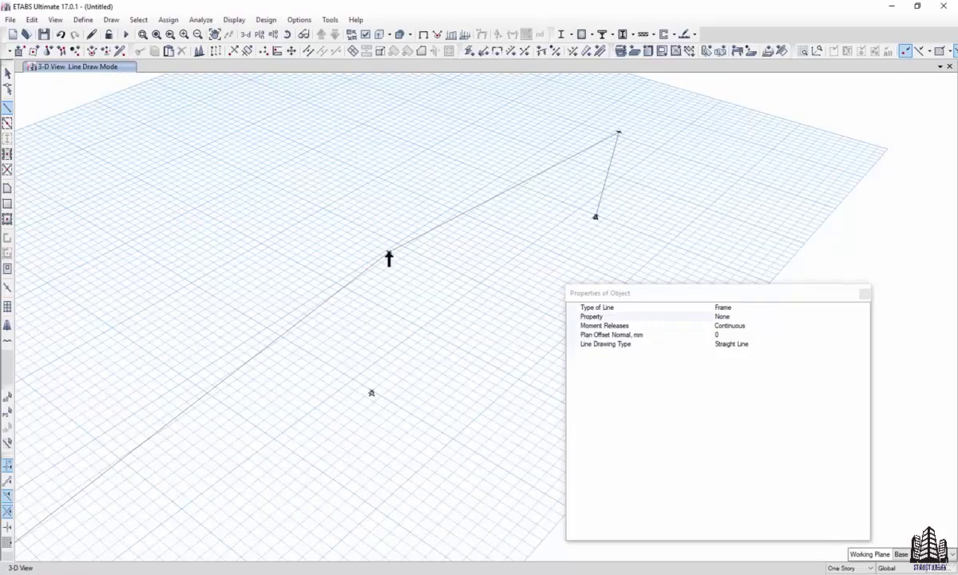
middle_drag(371, 393, 350, 381)
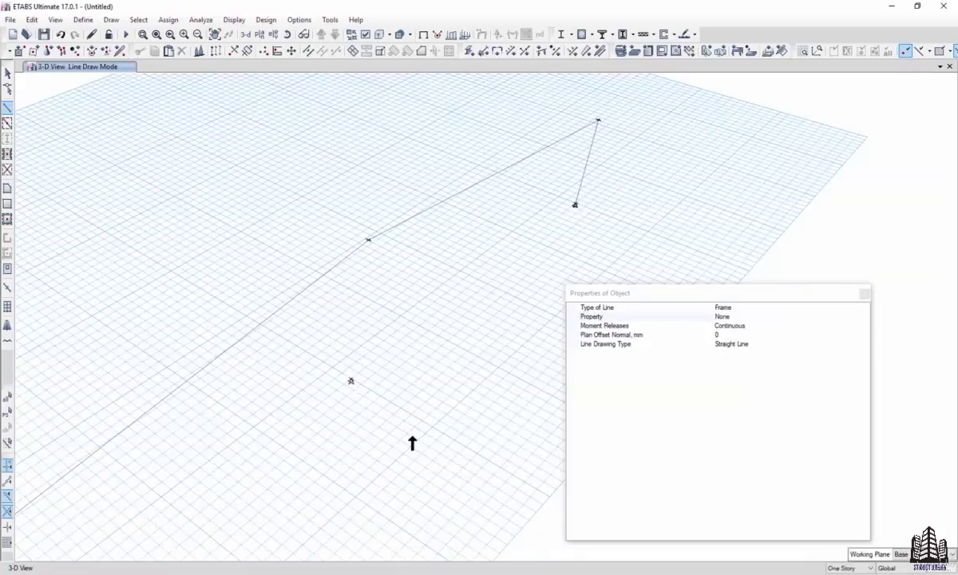
mouse_move(388, 409)
shift+middle_down()
mouse_move(389, 426)
mouse_move(383, 417)
shift+middle_up()
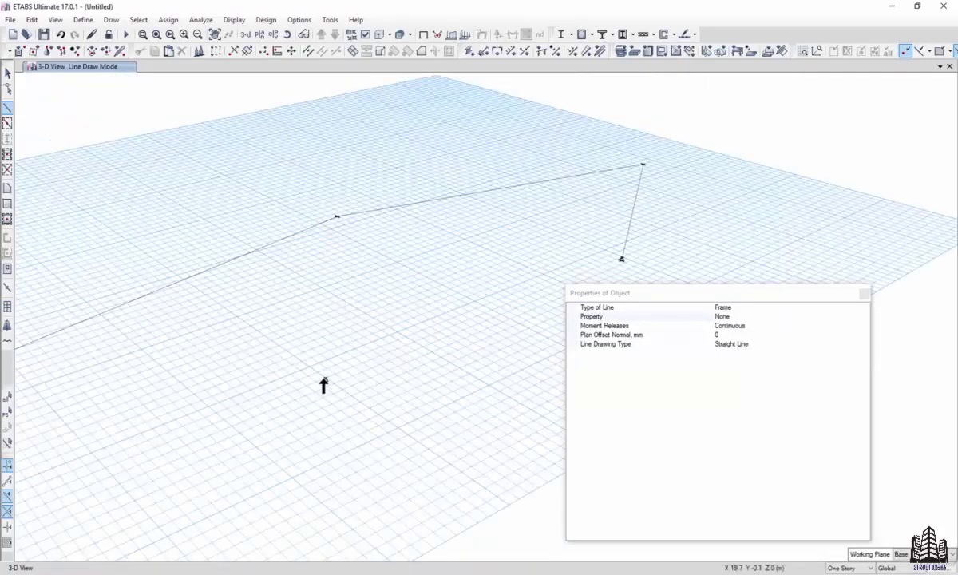
click(325, 379)
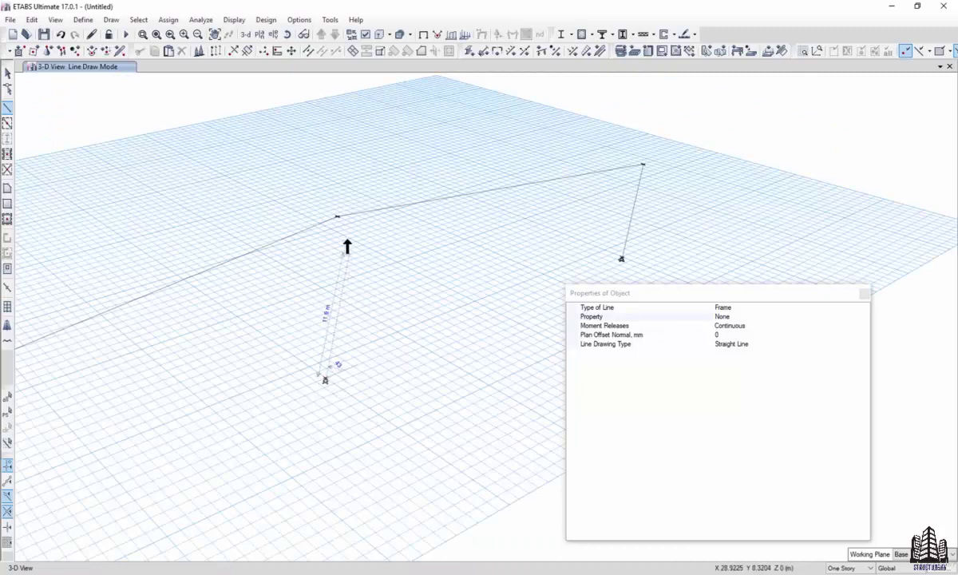
click(338, 217)
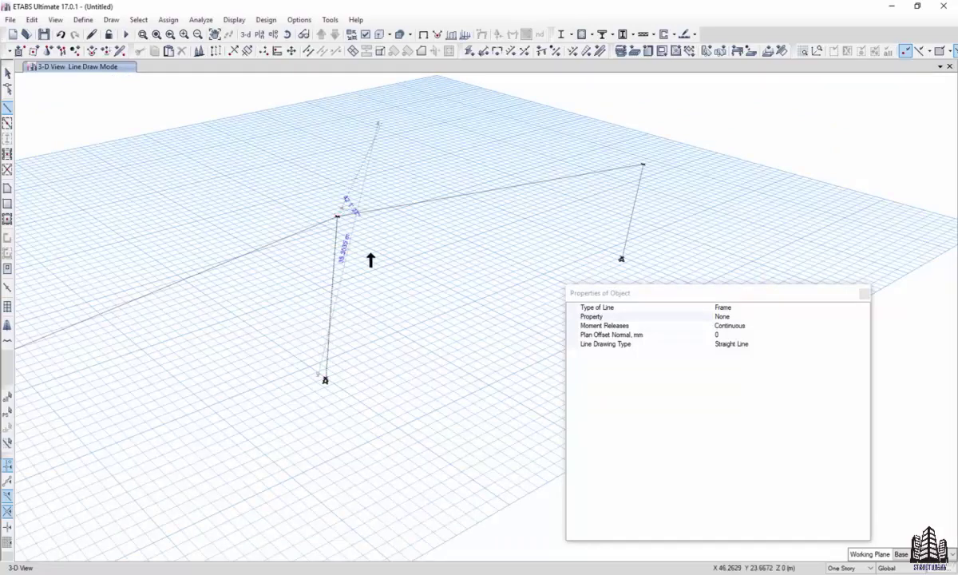
scroll(424, 260, down, 3)
scroll(425, 261, up, 3)
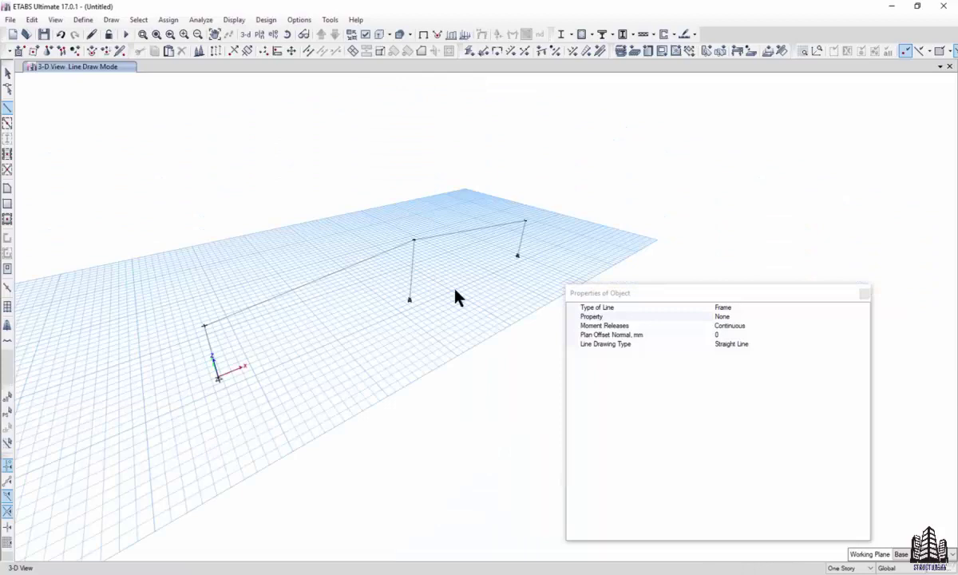
key(Escape)
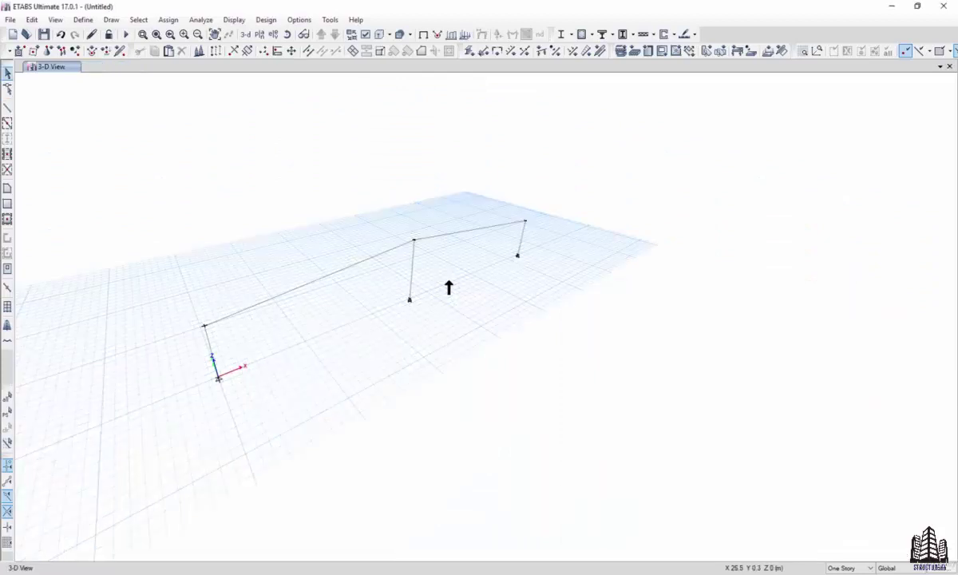